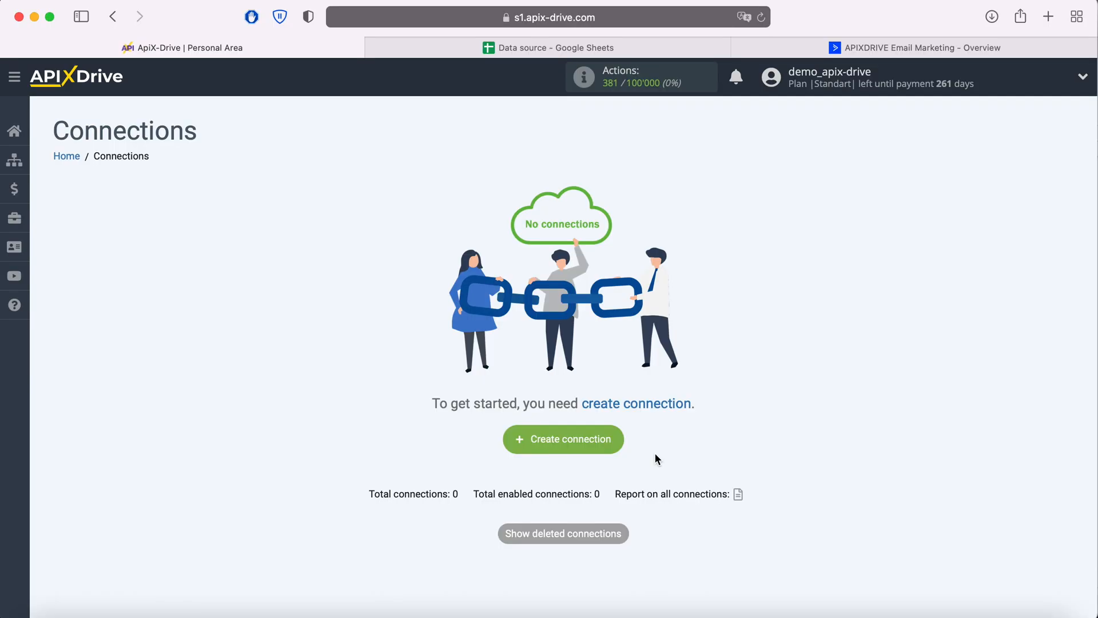
Create a new connection and choose Google Sheets as its data source system
left_click(601, 445)
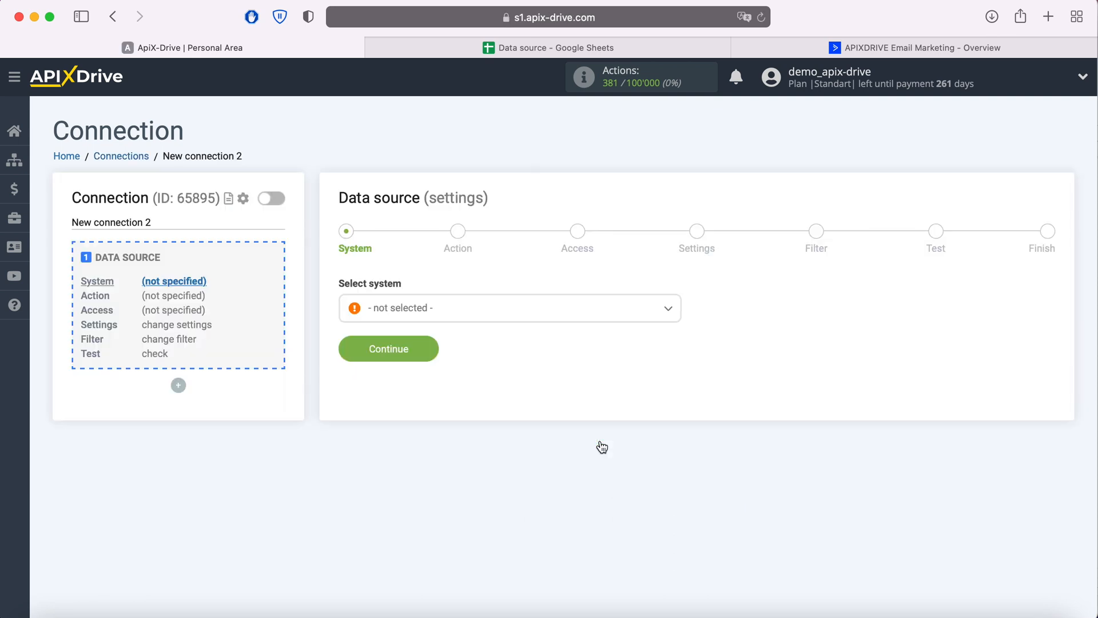
left_click(526, 321)
scroll(537, 424, "down", 10)
scroll(538, 426, "down", 15)
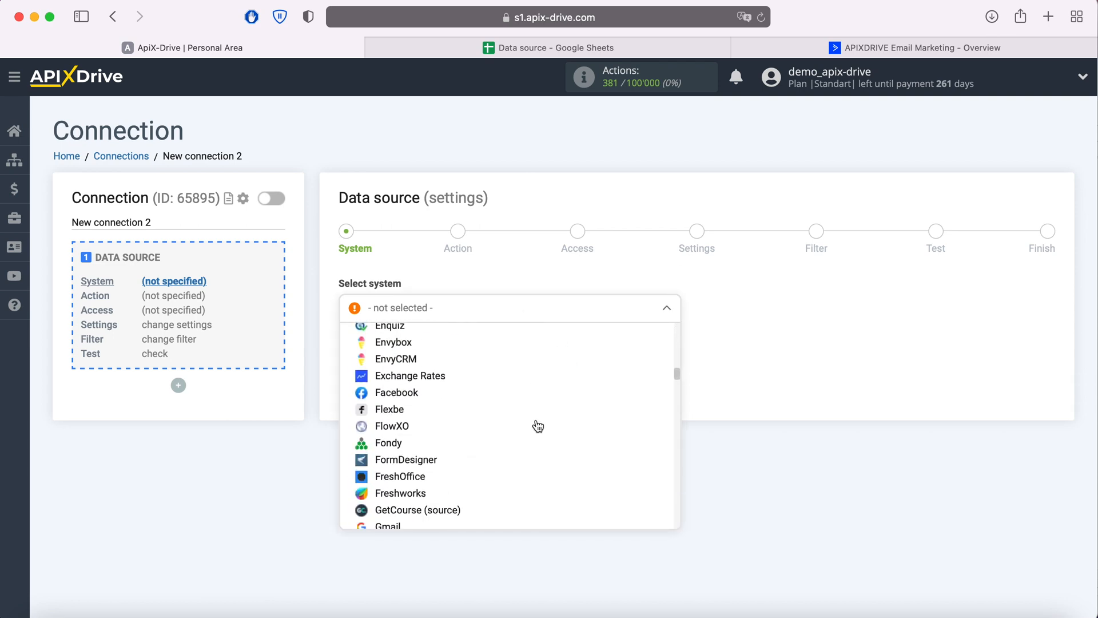
left_click(537, 427)
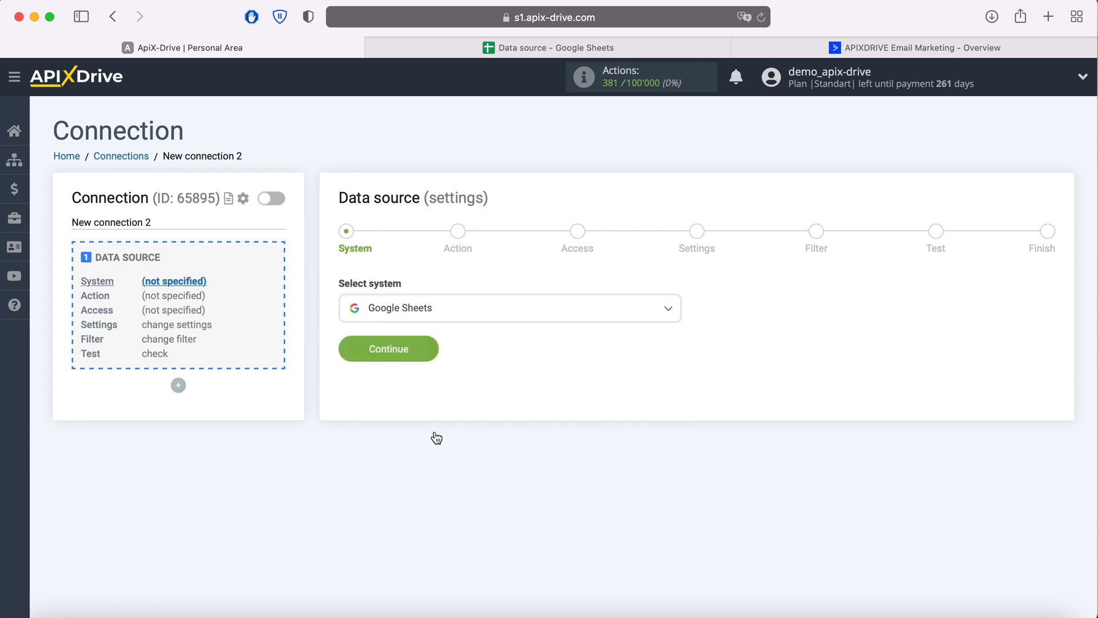
left_click(431, 349)
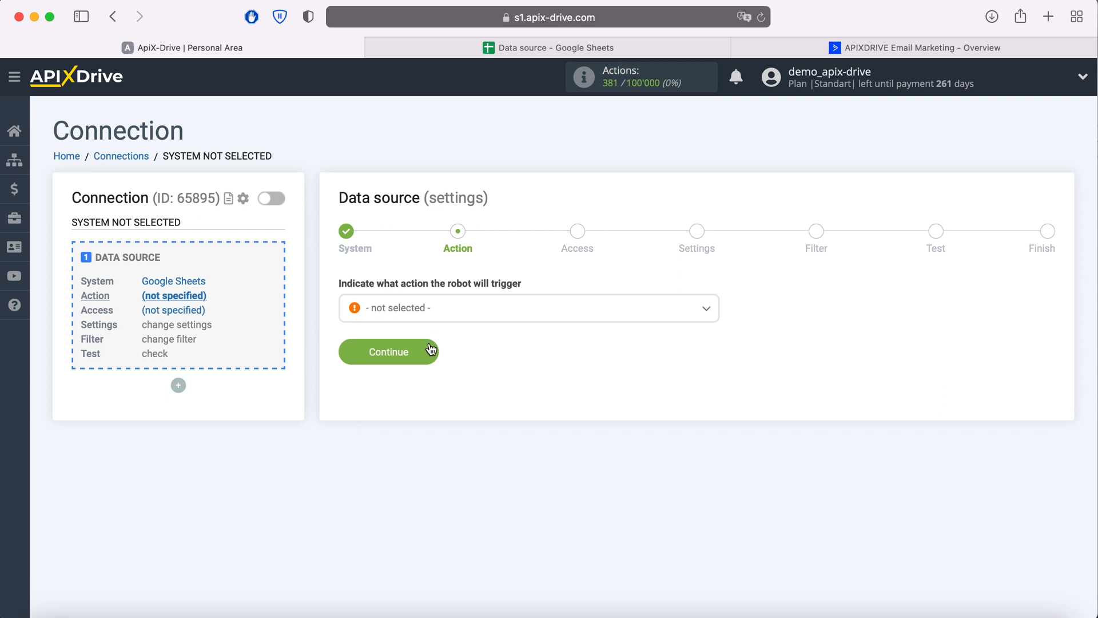
Set the data source action to Get Rows (new)
left_click(452, 312)
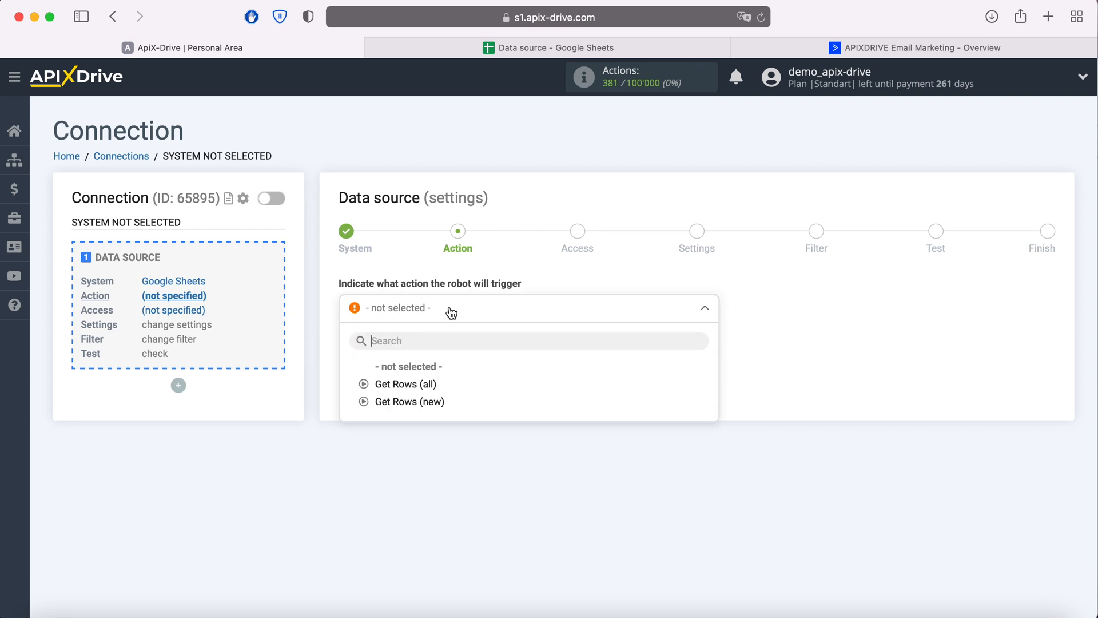
left_click(428, 402)
left_click(429, 358)
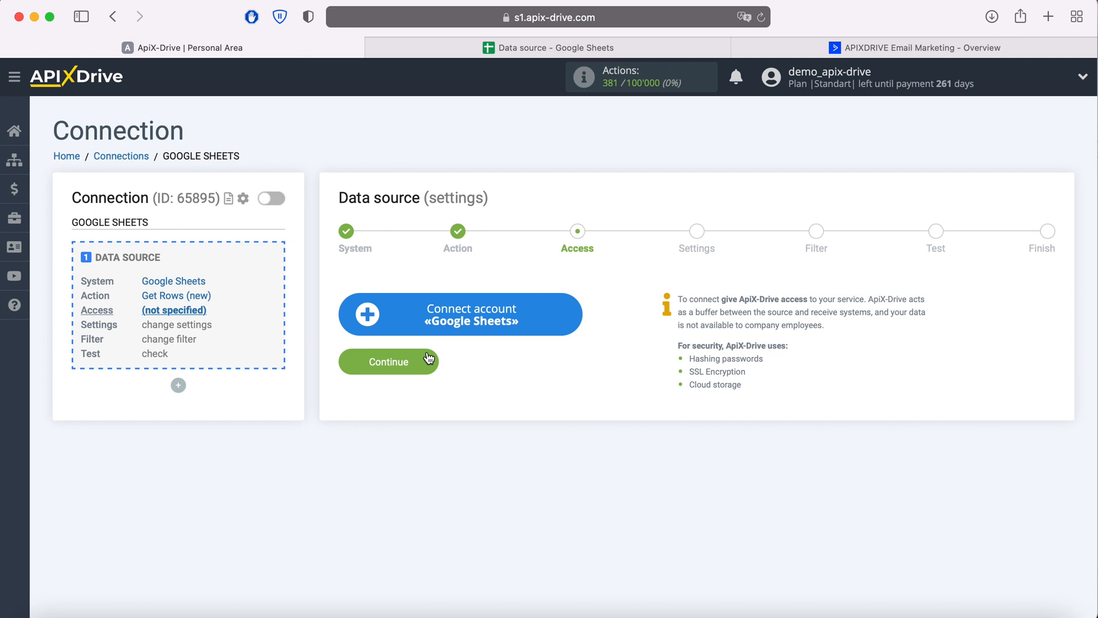
Start connecting a Google Sheets account and sign in to Google with the saved account e-mail and password
left_click(570, 310)
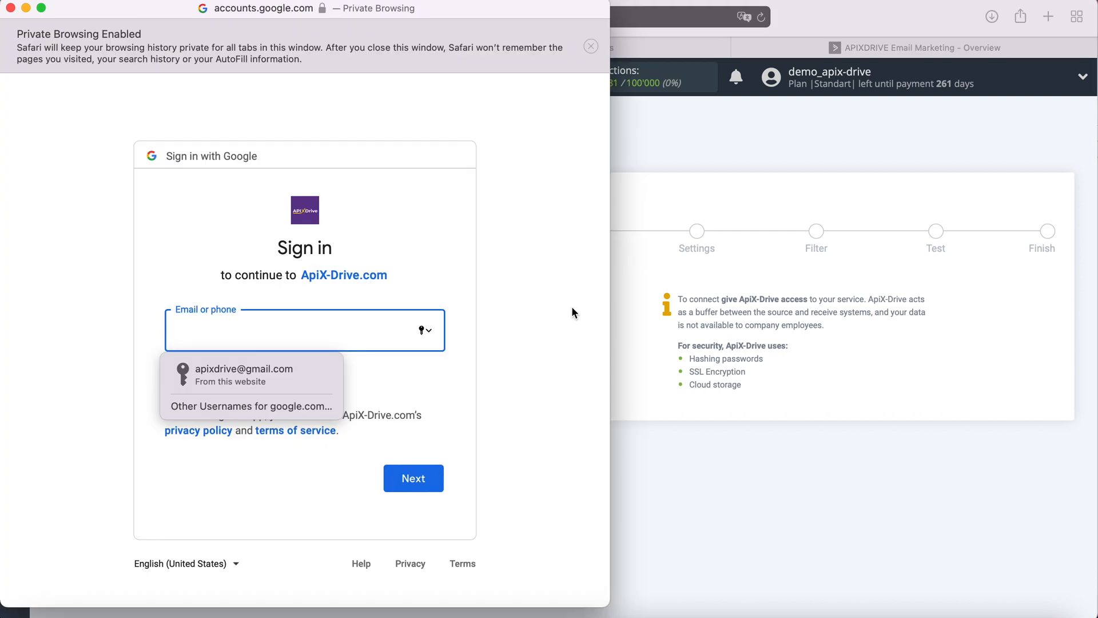
left_click(321, 376)
left_click(426, 481)
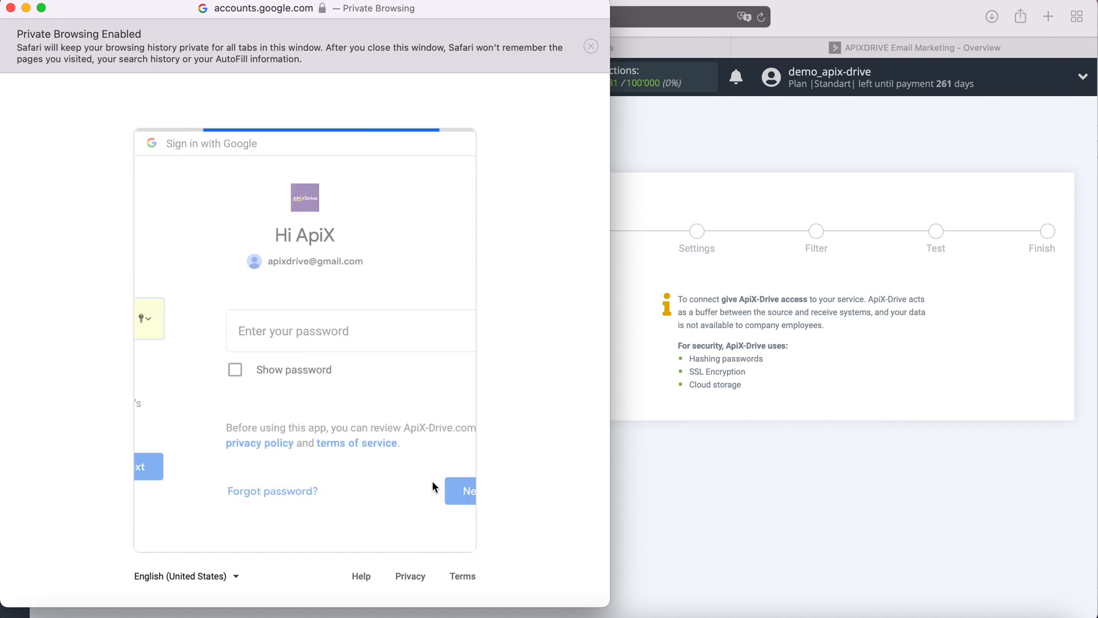
left_click(299, 380)
left_click(413, 490)
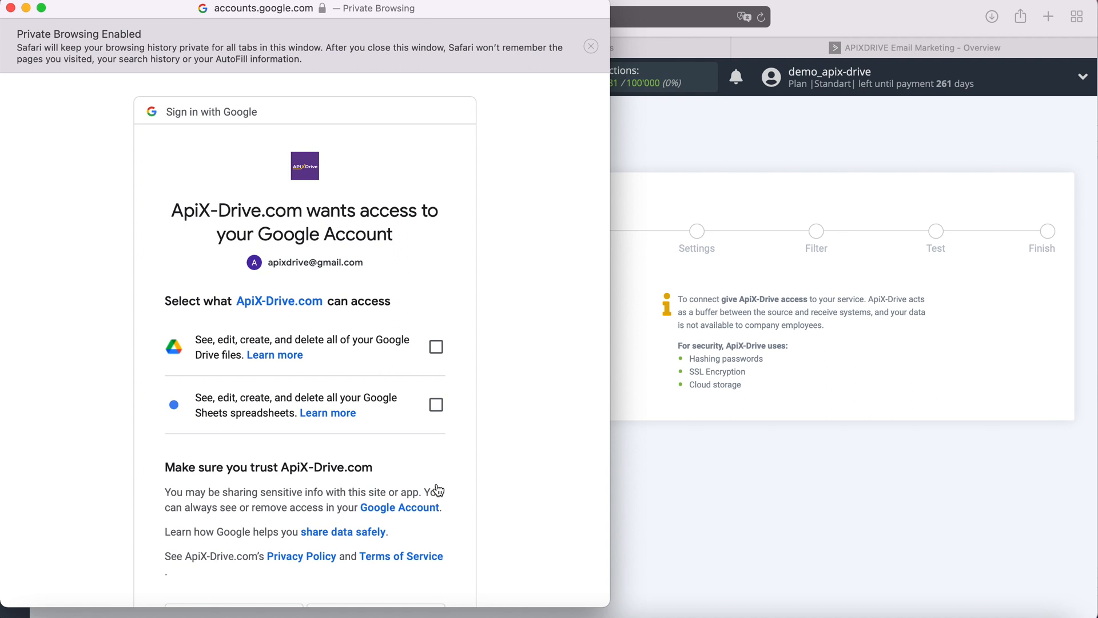
Grant ApiX-Drive.com access to all Google Drive files and Google Sheets spreadsheets of the account
left_click(436, 348)
left_click(436, 405)
scroll(475, 401, "down", 4)
left_click(433, 497)
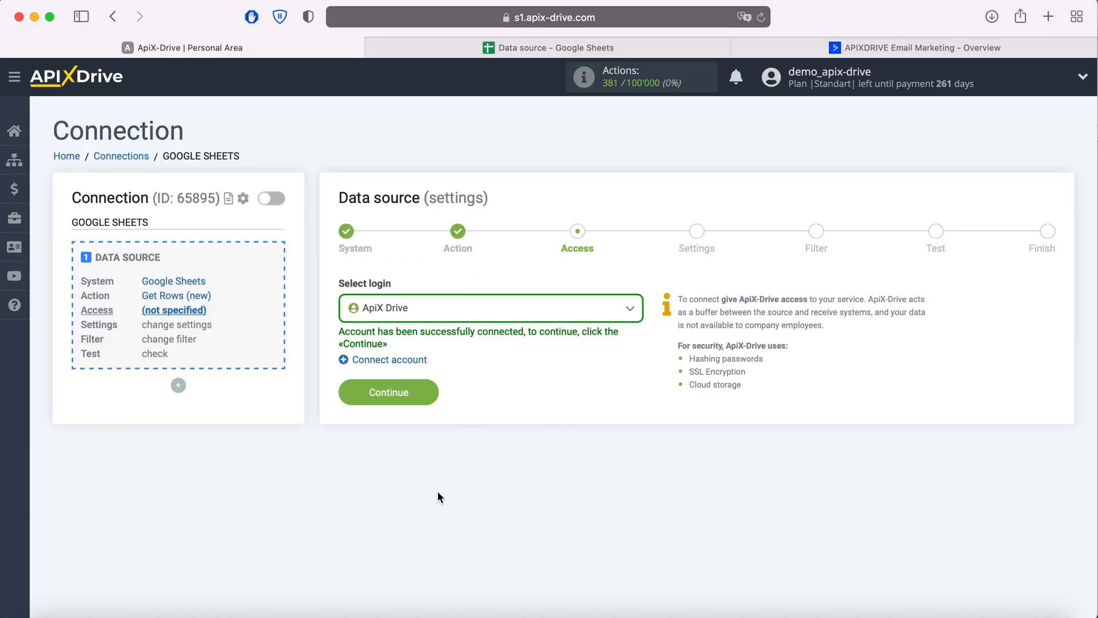
Use the connected ApiX Drive login for the data source and continue to its settings
left_click(623, 309)
left_click(407, 400)
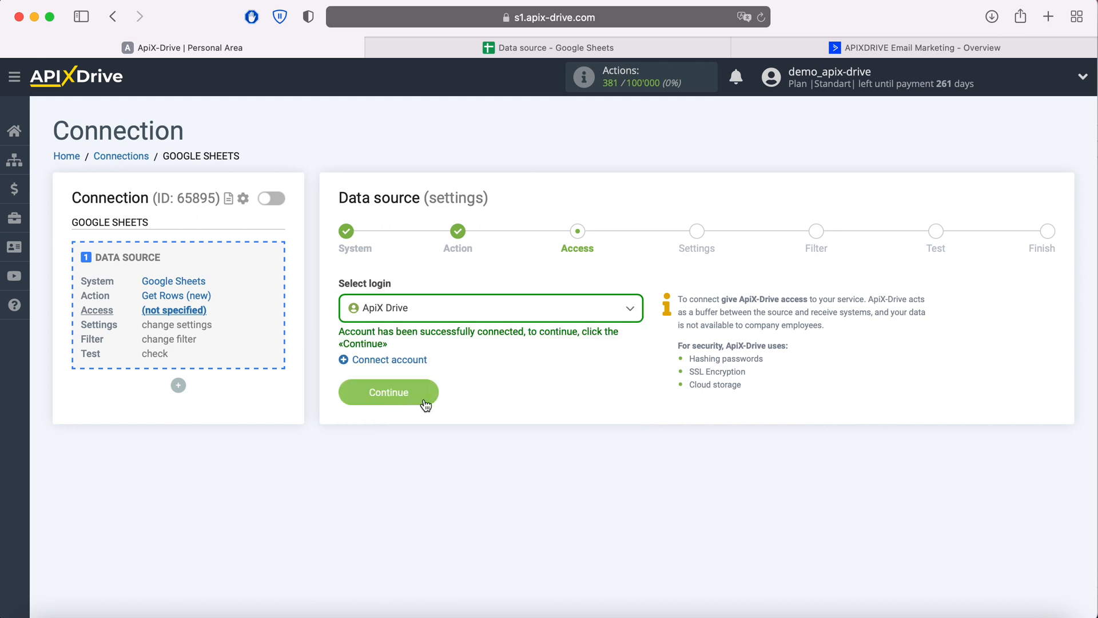
left_click(425, 395)
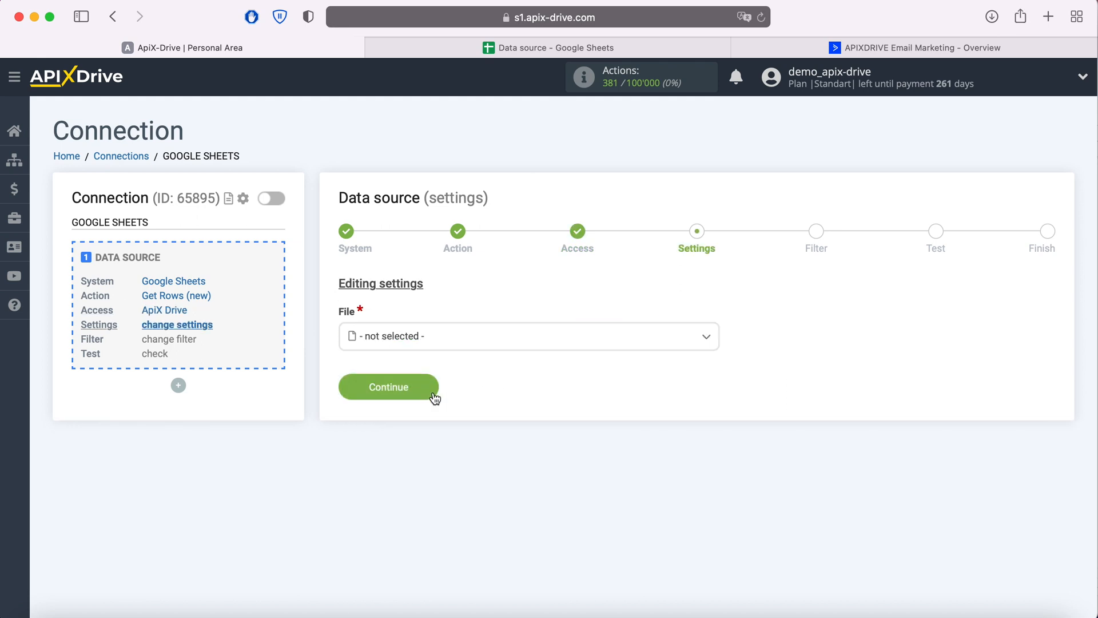
Select the Data source file and its Data source sheet in the data source settings
left_click(417, 341)
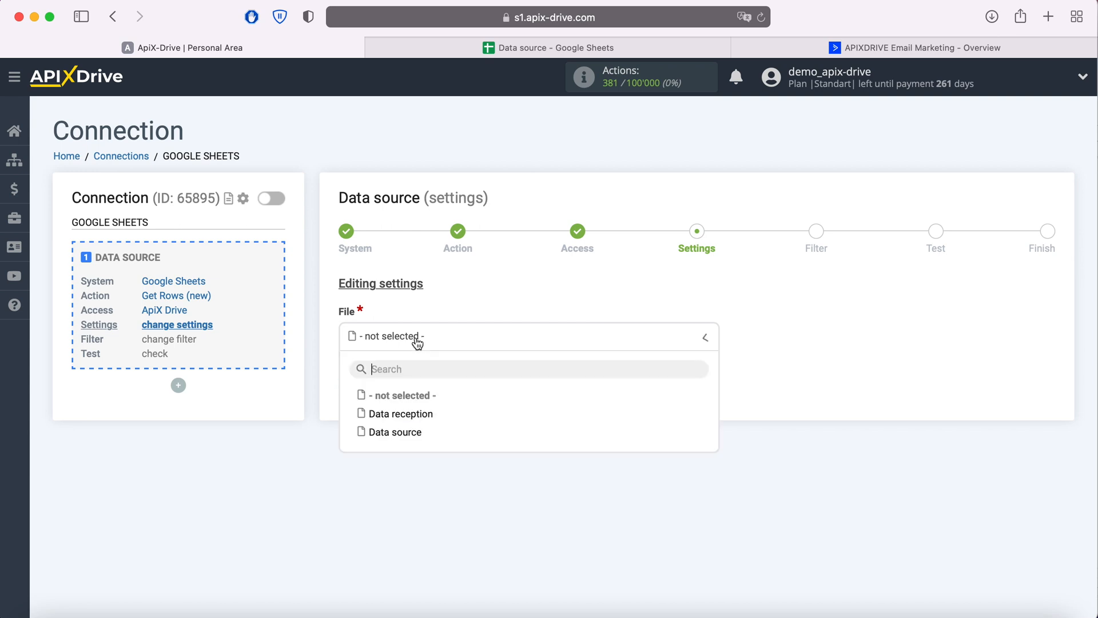
left_click(394, 433)
left_click(406, 407)
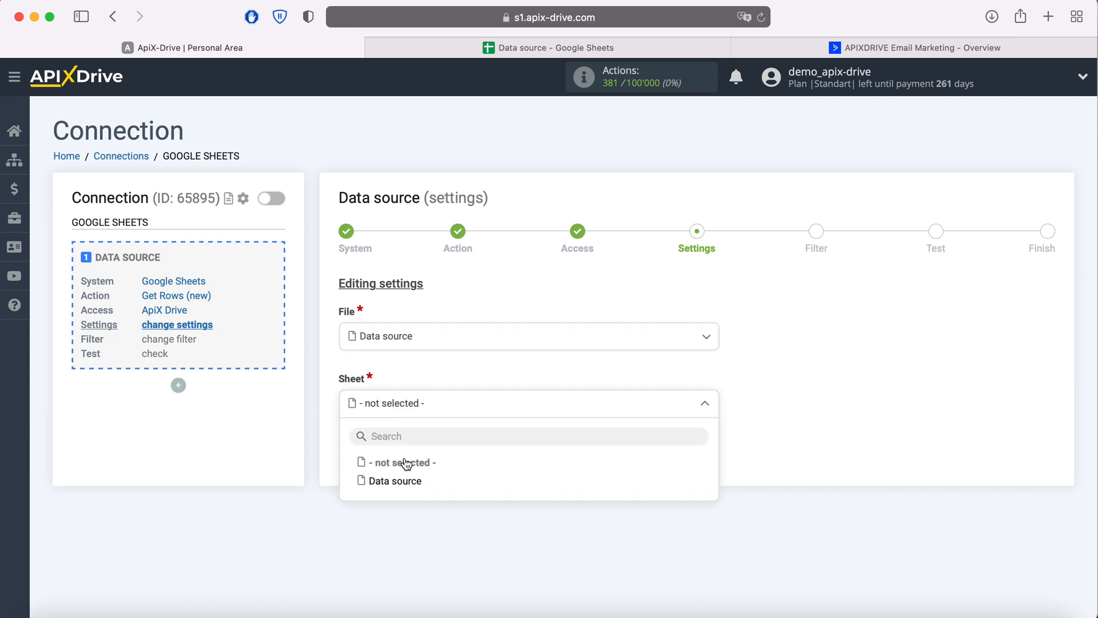
left_click(408, 484)
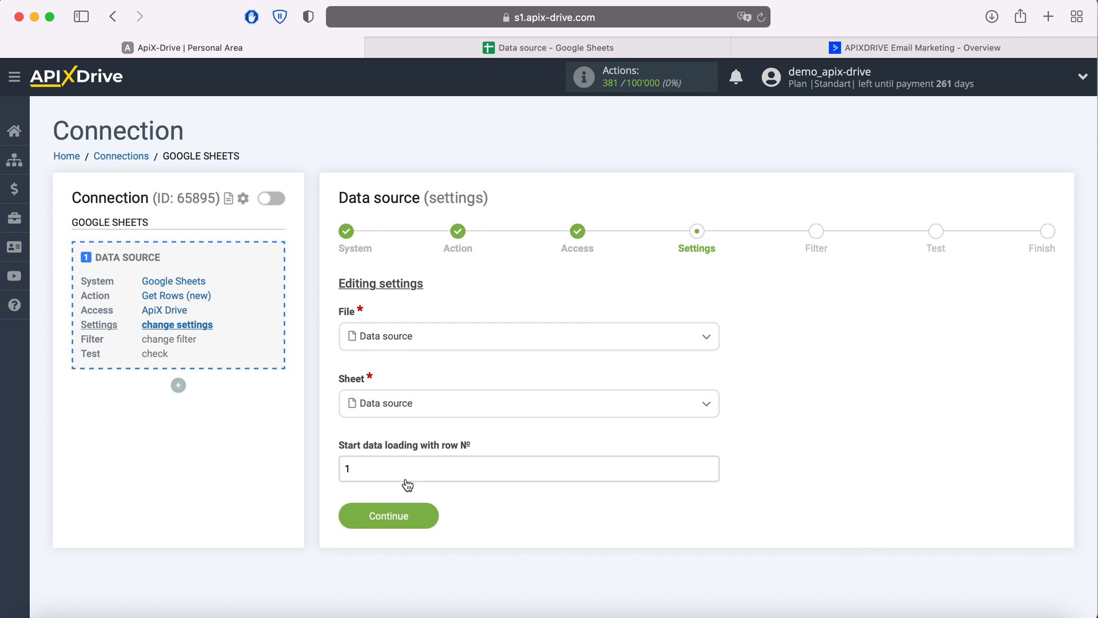
Check the source spreadsheet for its first data row and save the start row for data loading
left_click(489, 51)
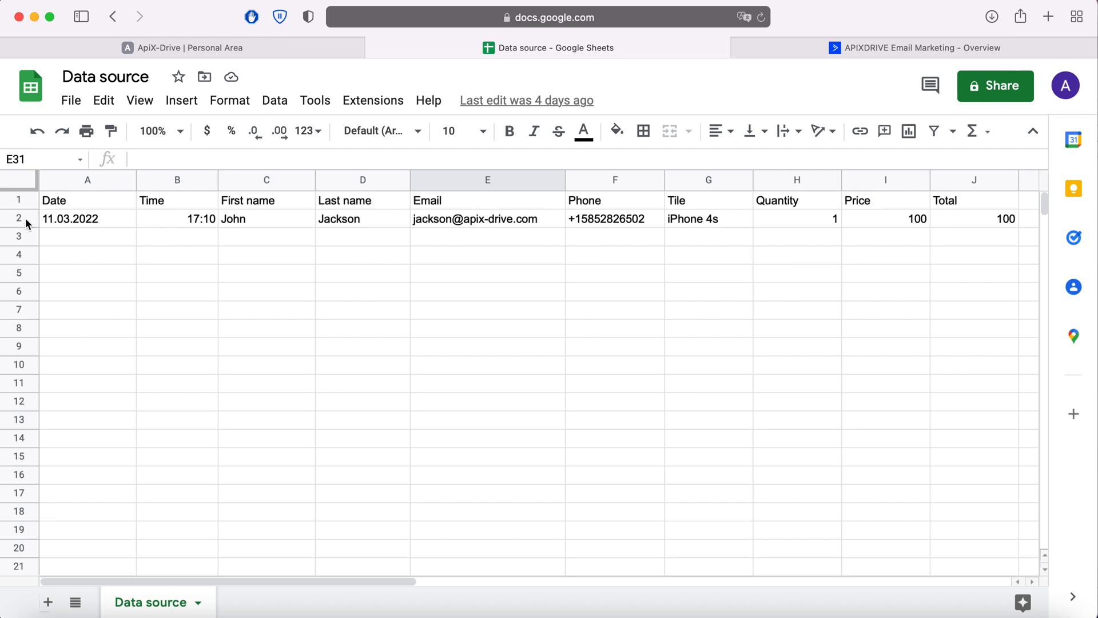
left_click(238, 46)
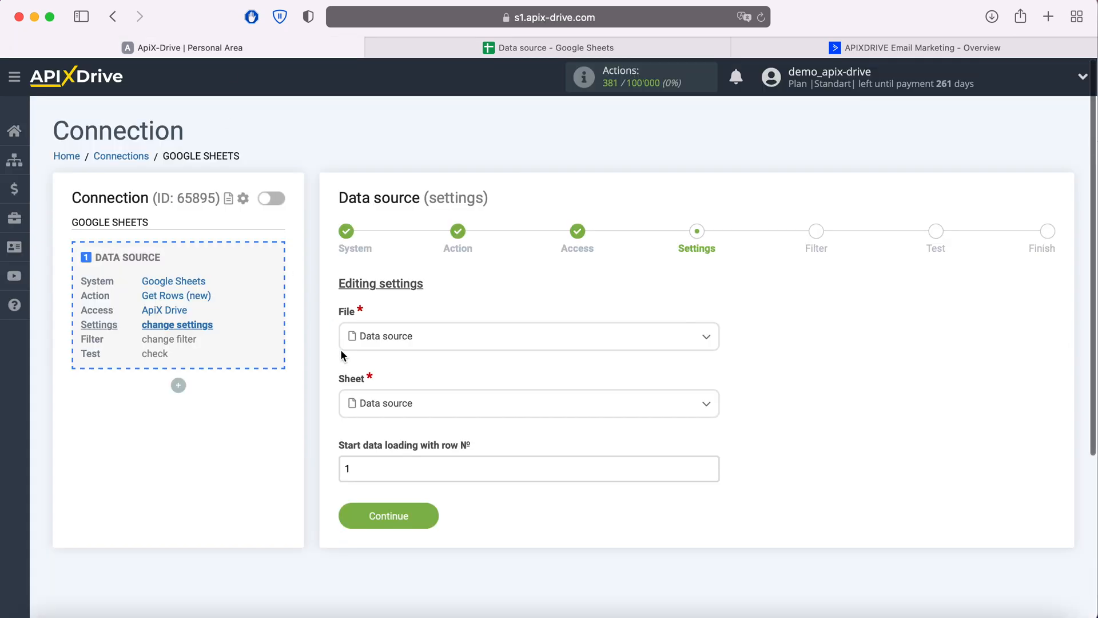
left_click(359, 462)
left_click(429, 520)
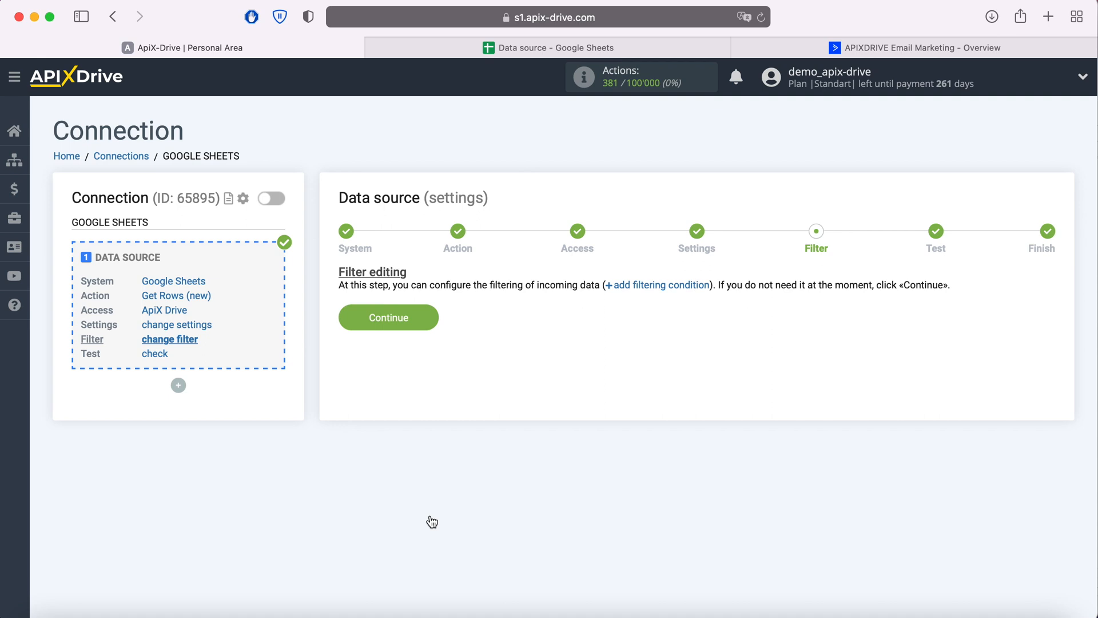
Finish the data source without a filter and start configuring data receiving
left_click(434, 319)
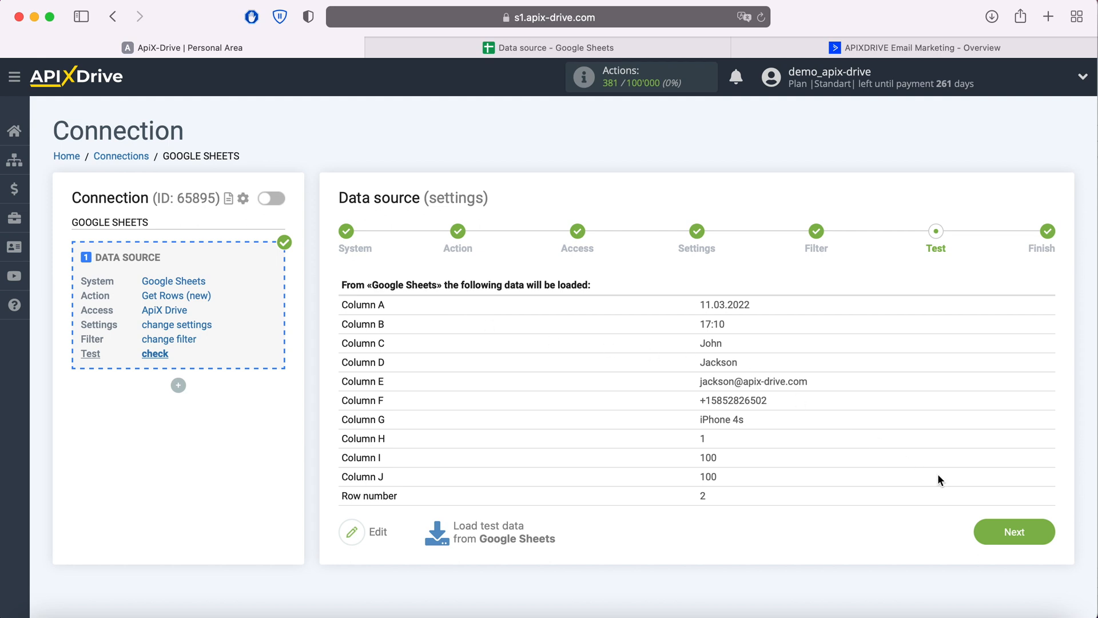
left_click(1030, 537)
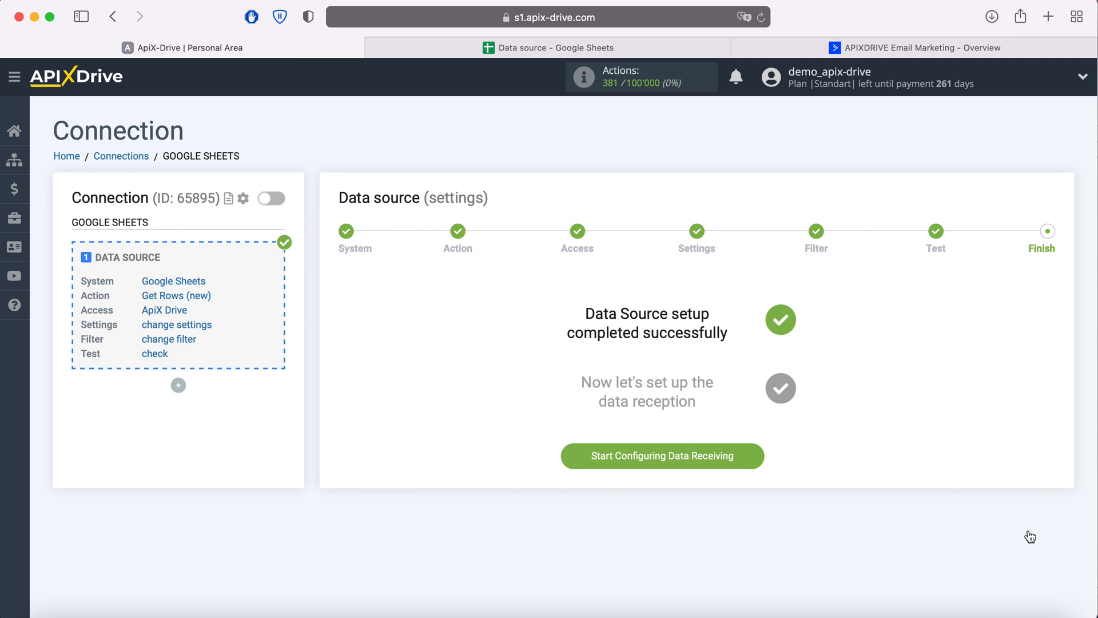
left_click(755, 453)
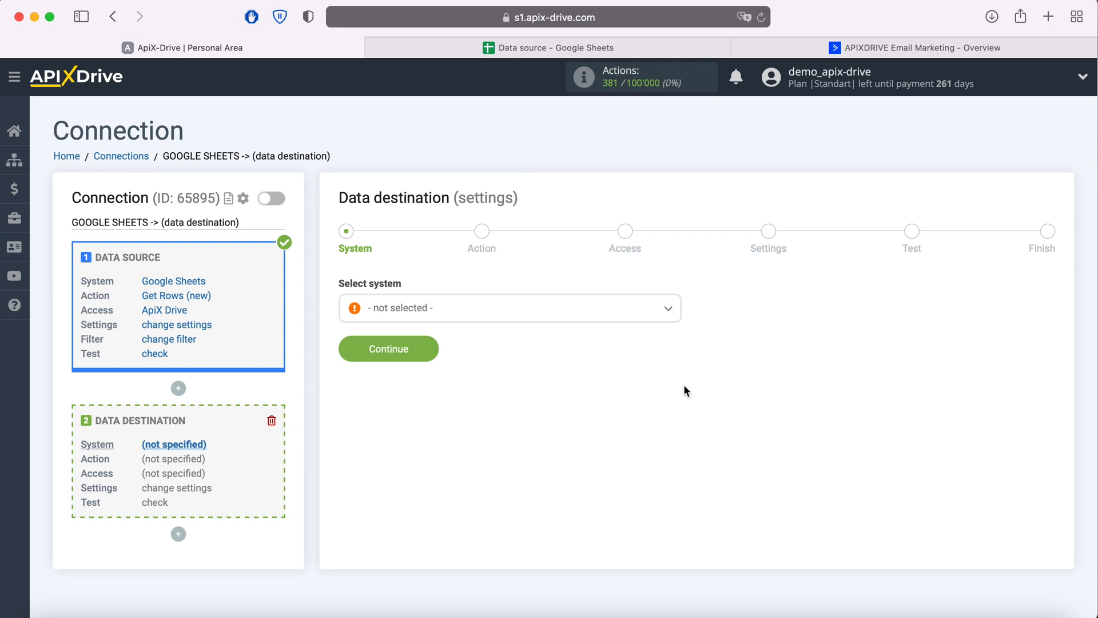
Choose ActiveCampaign as the data destination system with the Add / Update Contact action
left_click(654, 319)
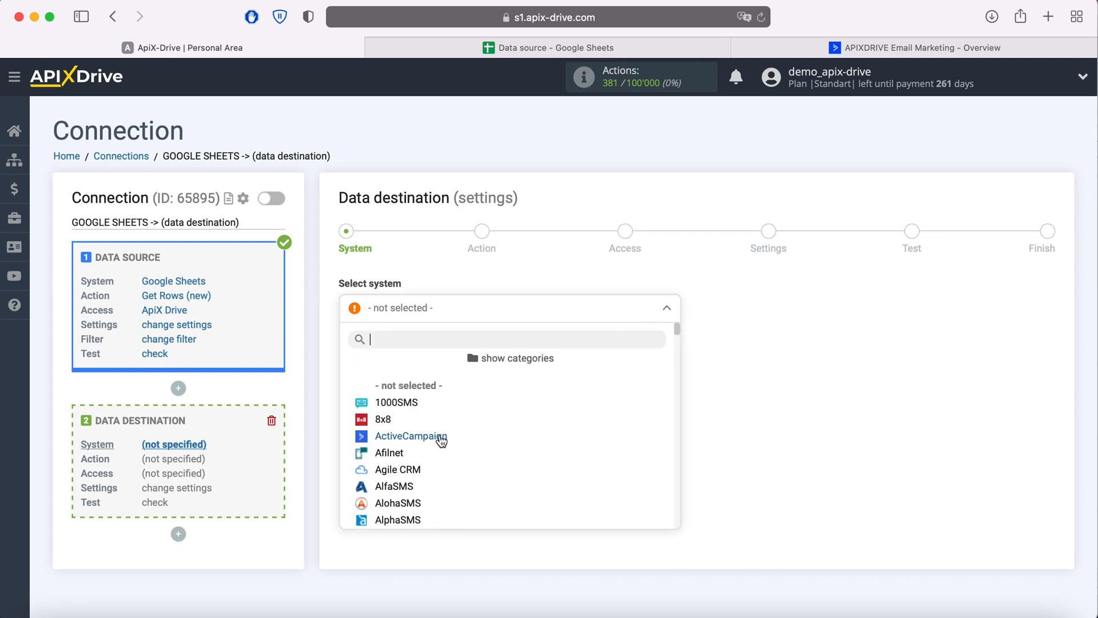
left_click(439, 440)
left_click(425, 357)
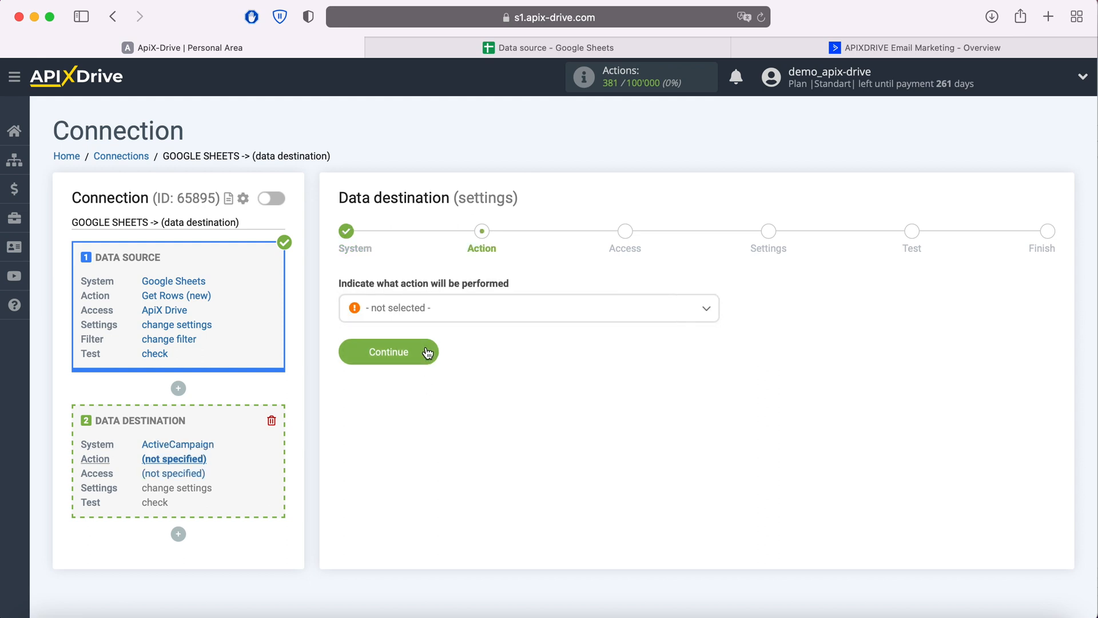
left_click(468, 308)
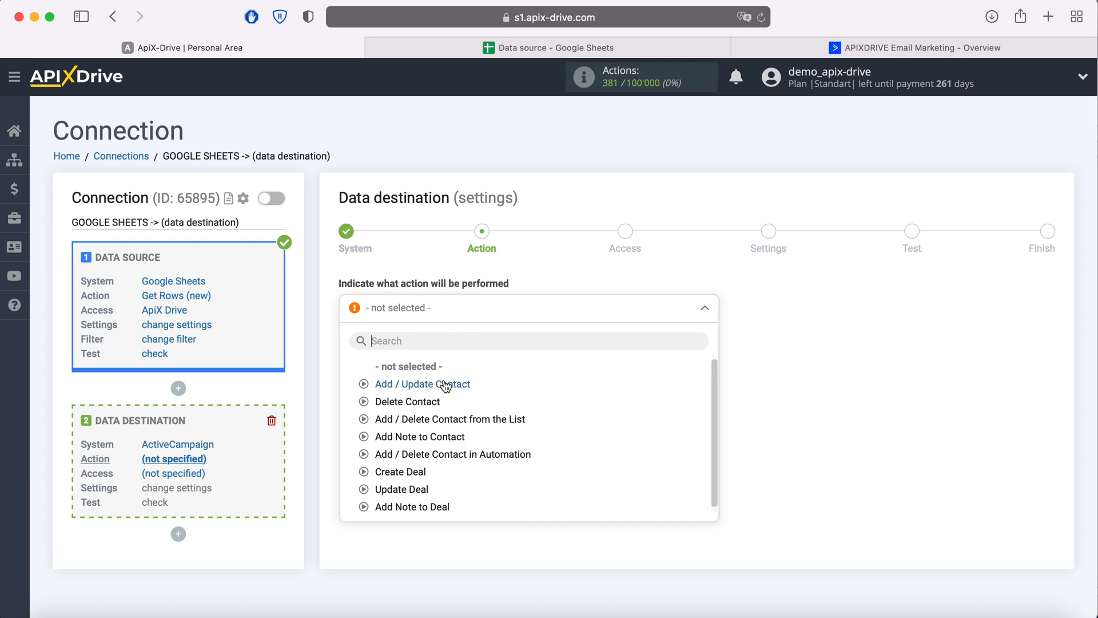
left_click(395, 384)
left_click(428, 359)
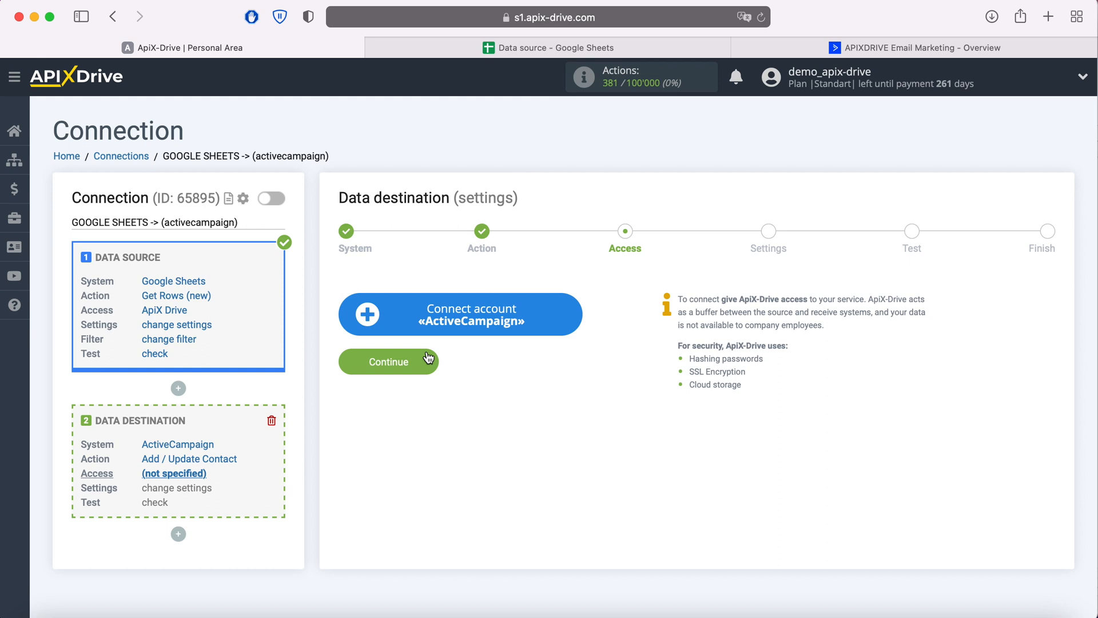
Start connecting an ActiveCampaign account and open the Developer settings in ActiveCampaign
left_click(565, 316)
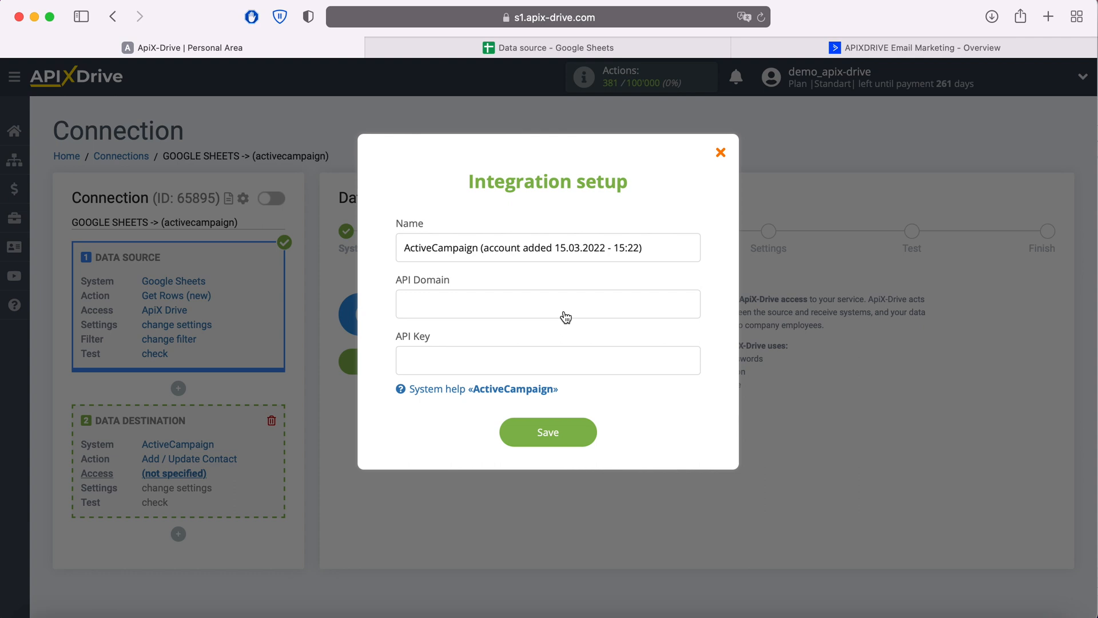
left_click(830, 56)
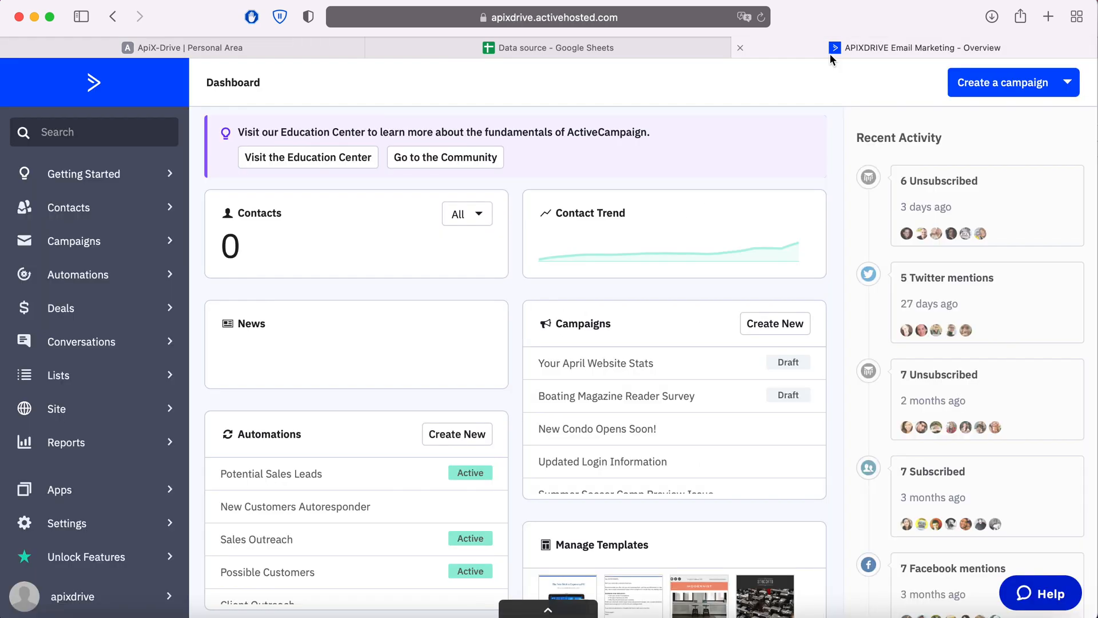
left_click(80, 538)
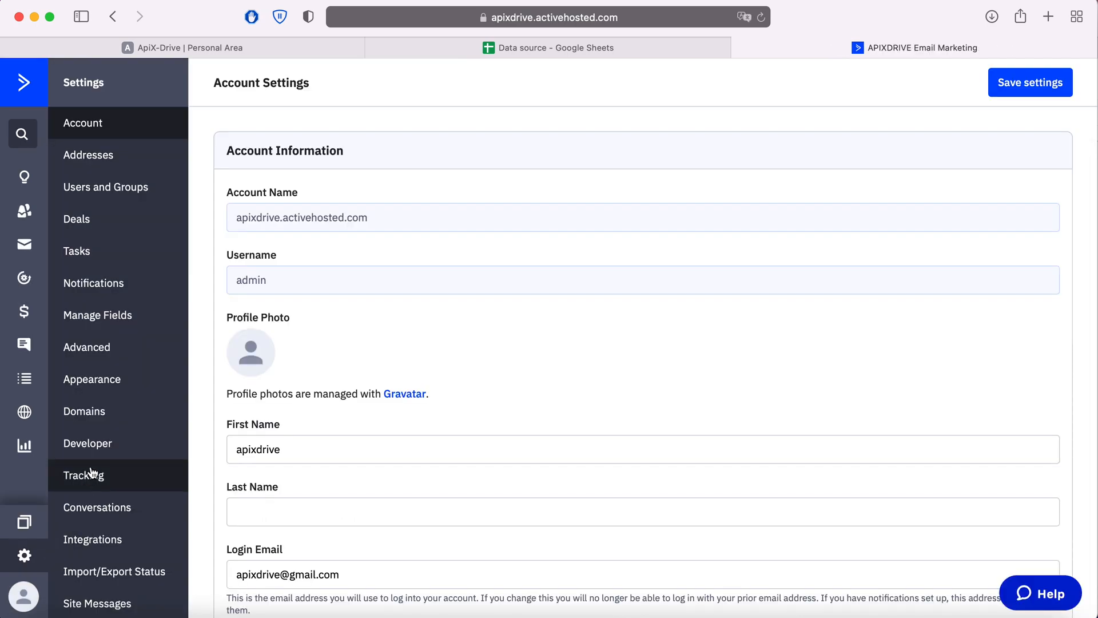
left_click(98, 448)
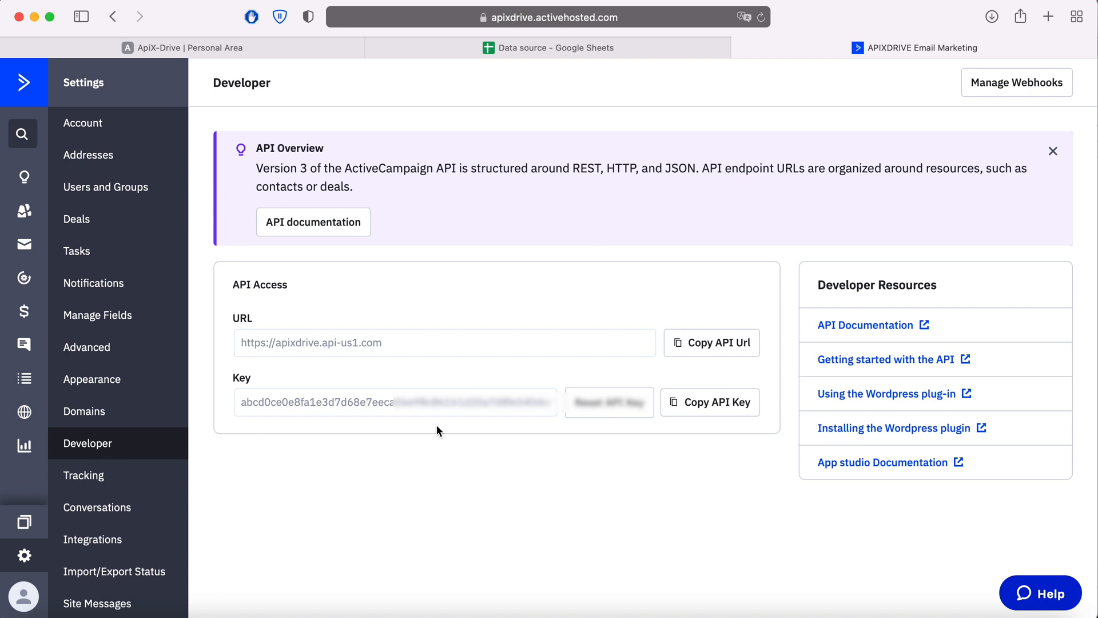
Copy the ActiveCampaign API URL into the API Domain field of the ApiX-Drive integration setup
left_click(734, 348)
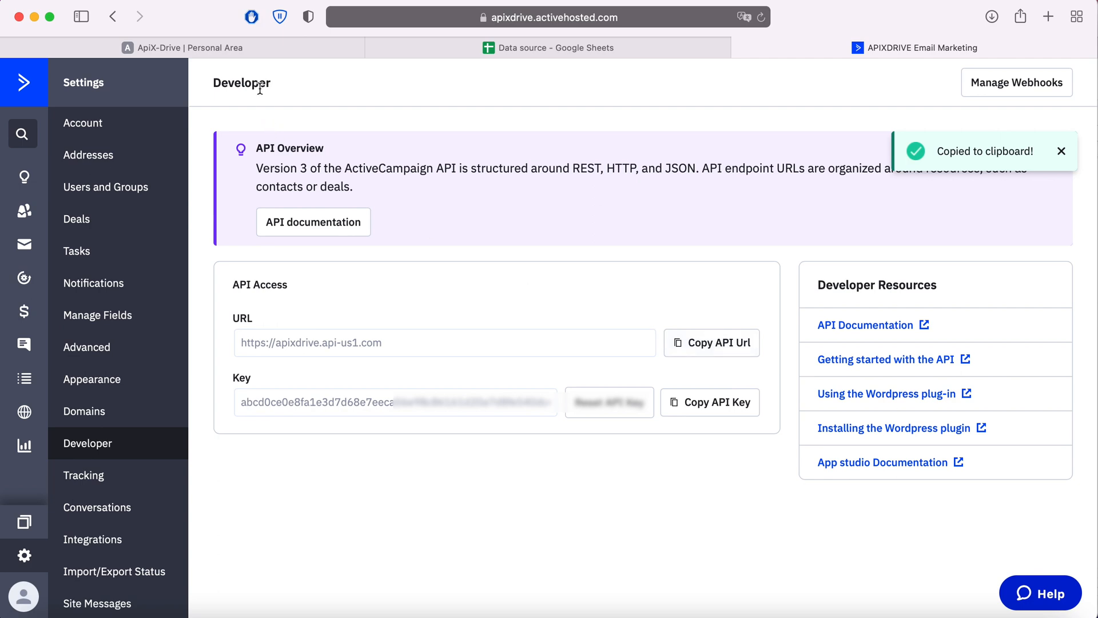
left_click(246, 48)
right_click(475, 300)
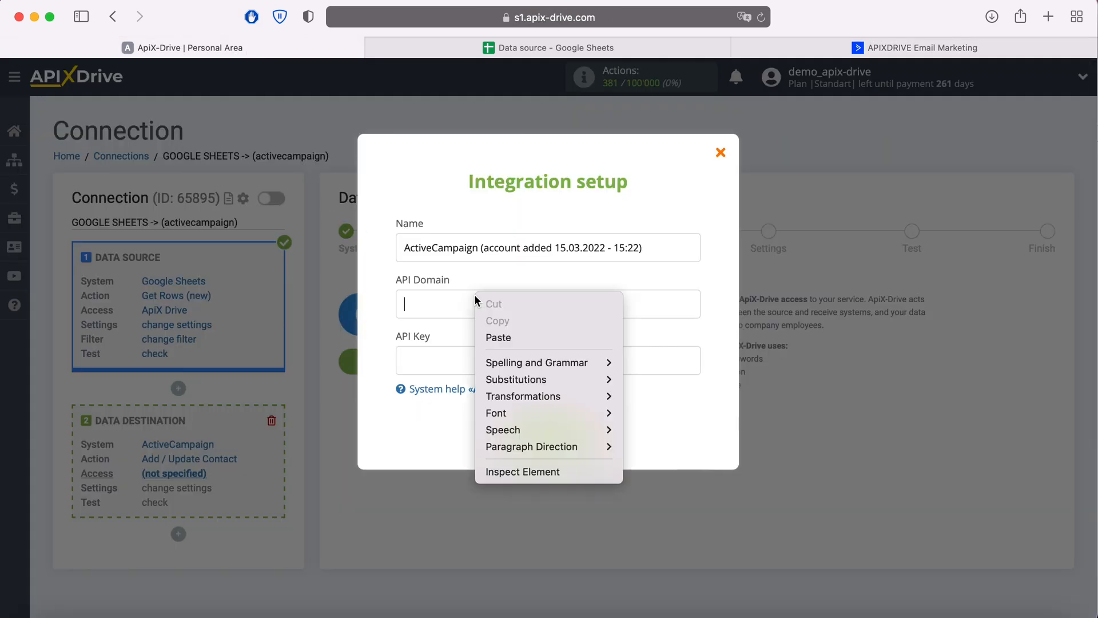
left_click(499, 338)
Copy the API key from ActiveCampaign's Developer settings and paste it into the API Key field in ApiX-Drive
left_click(858, 49)
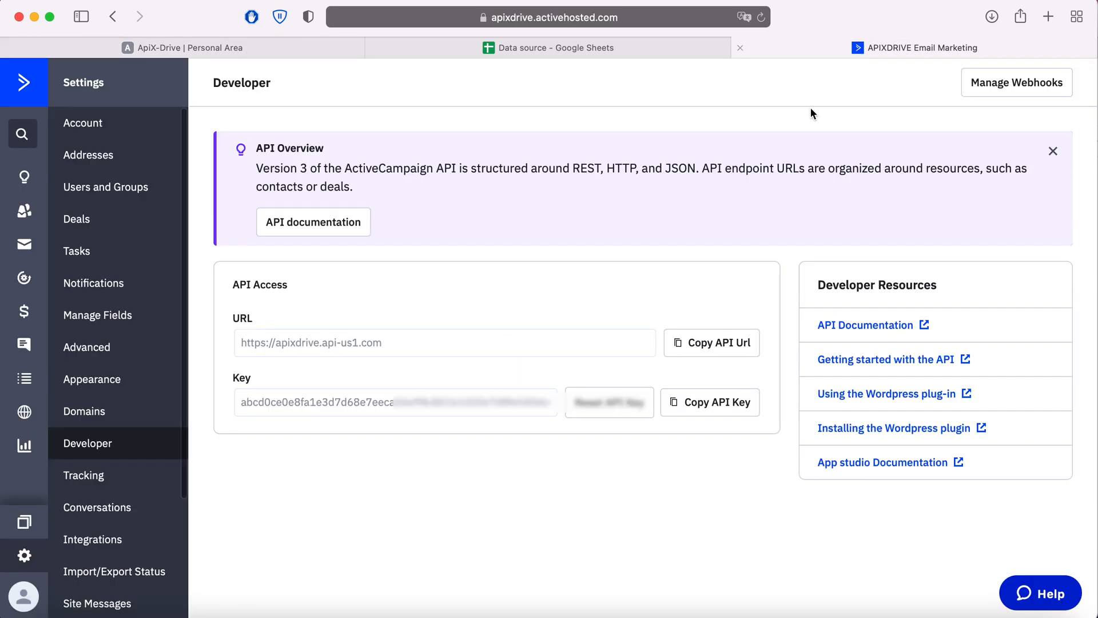
left_click(700, 404)
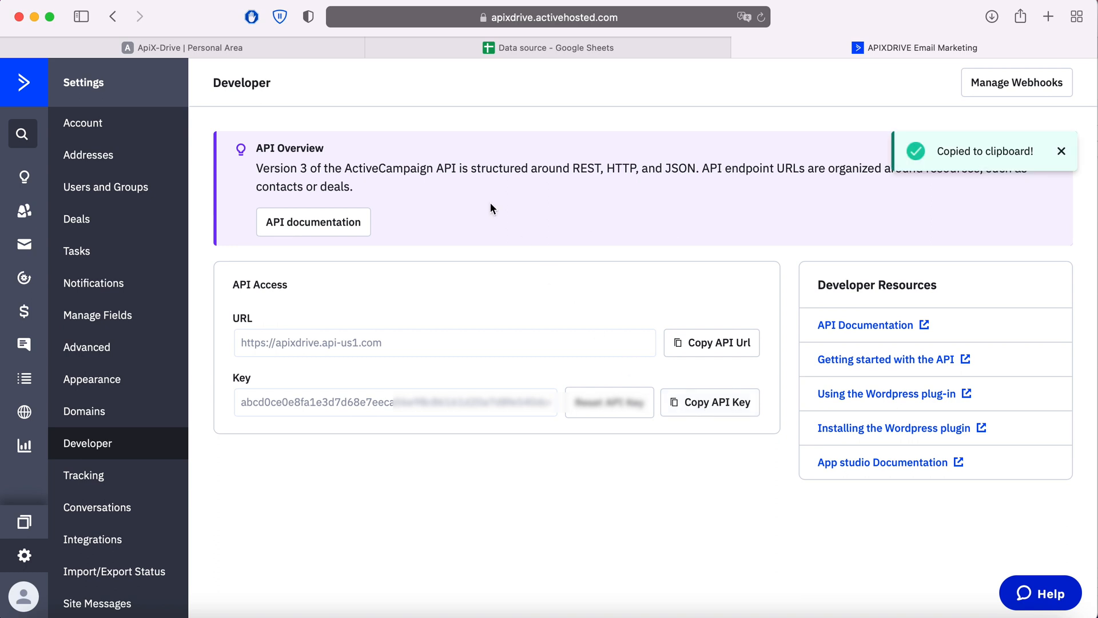
left_click(345, 47)
right_click(431, 369)
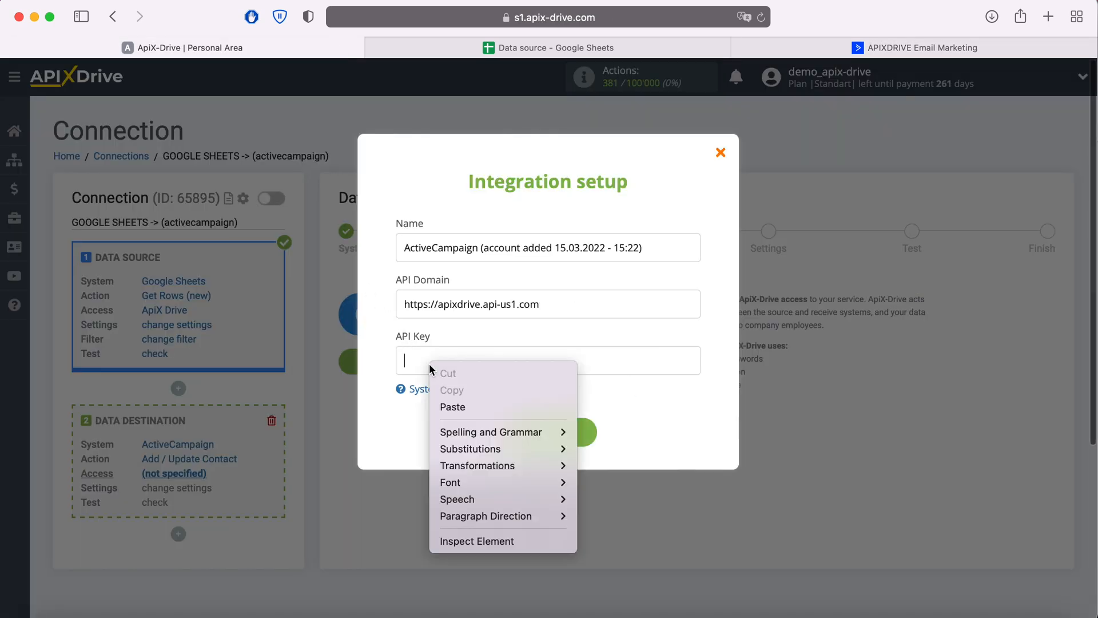
left_click(465, 407)
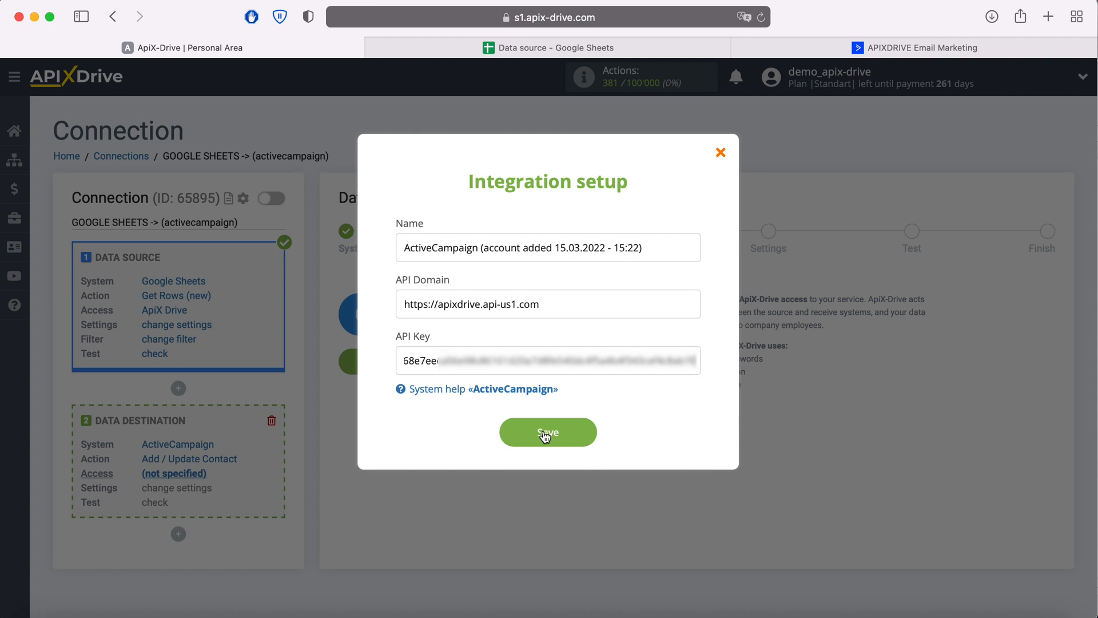
Save the ActiveCampaign integration setup and continue with the newly added ActiveCampaign account as the destination login
left_click(588, 435)
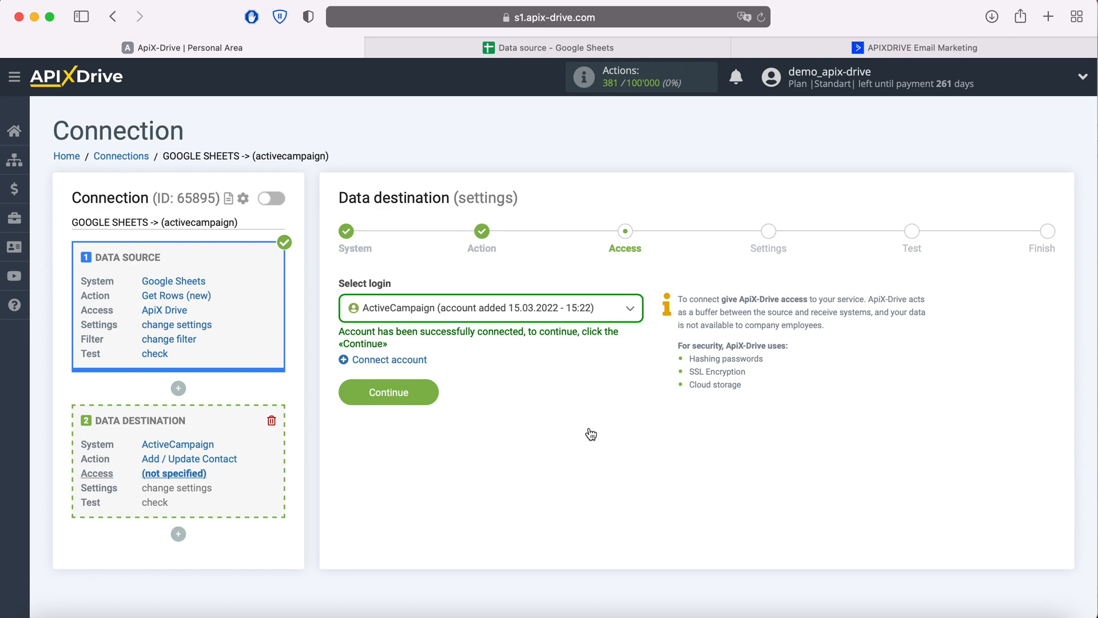
left_click(631, 309)
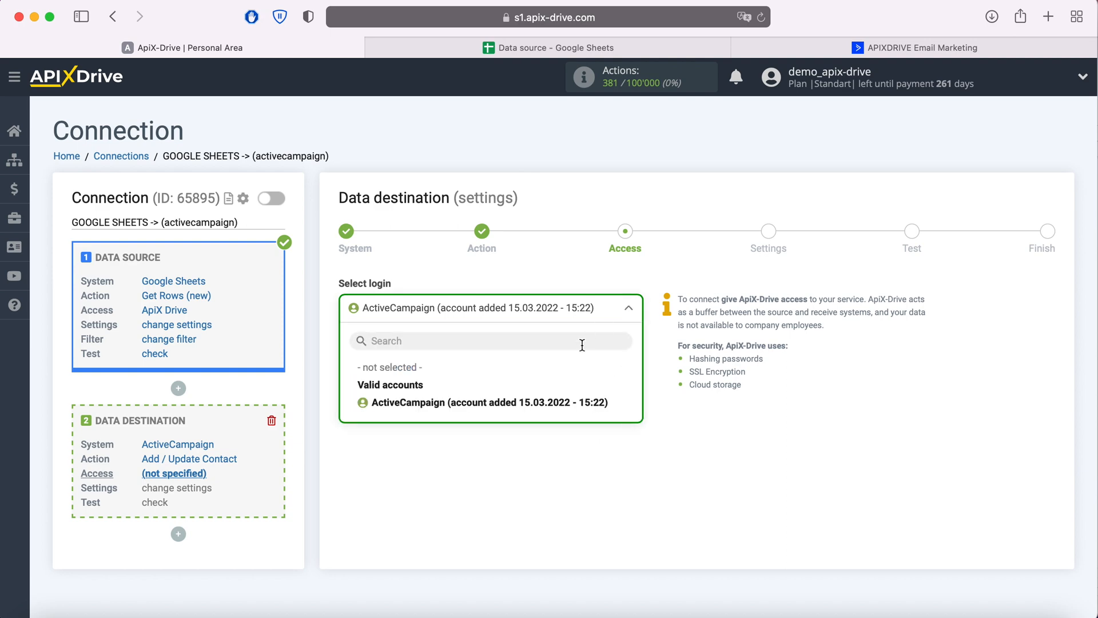
left_click(550, 400)
left_click(425, 394)
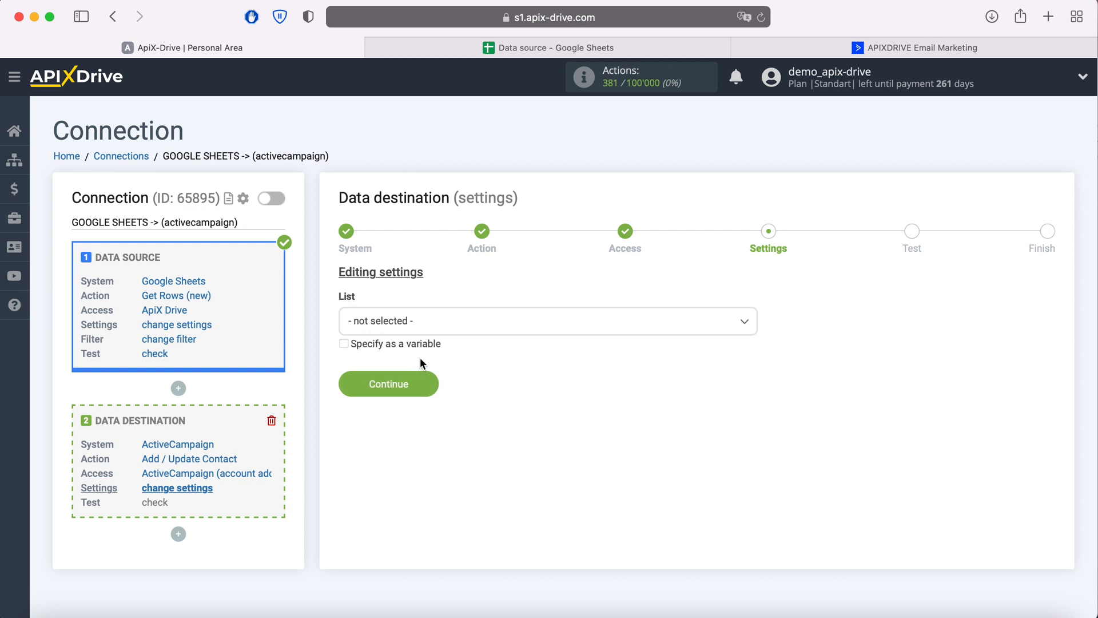
Select Master Contact List as the destination list and map the E-mail field to Google Sheets Column E
left_click(413, 323)
left_click(425, 397)
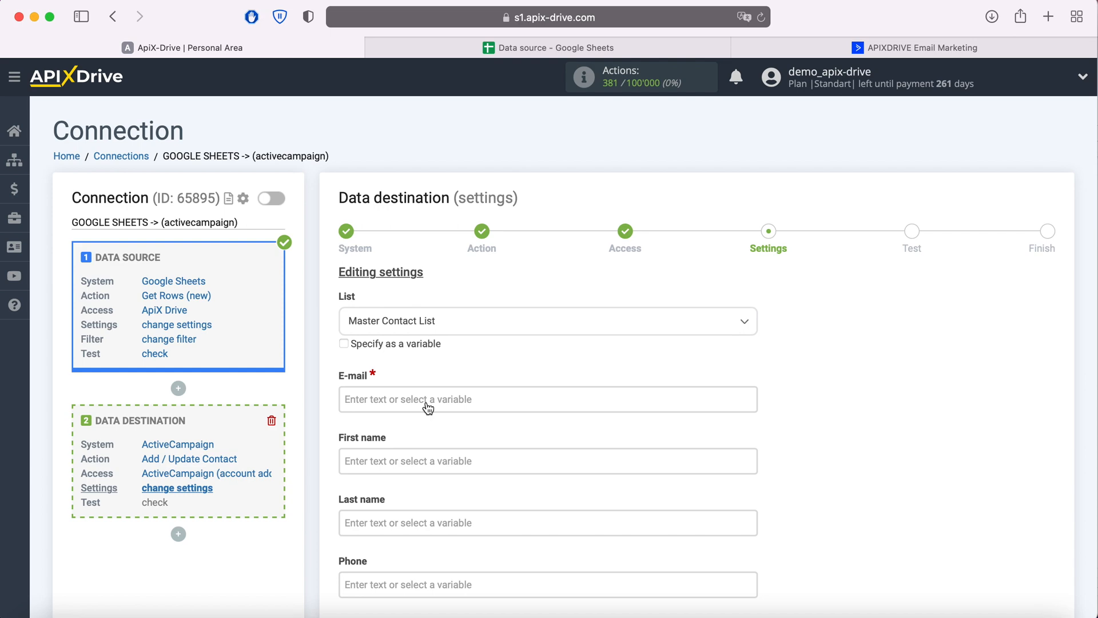
left_click(405, 400)
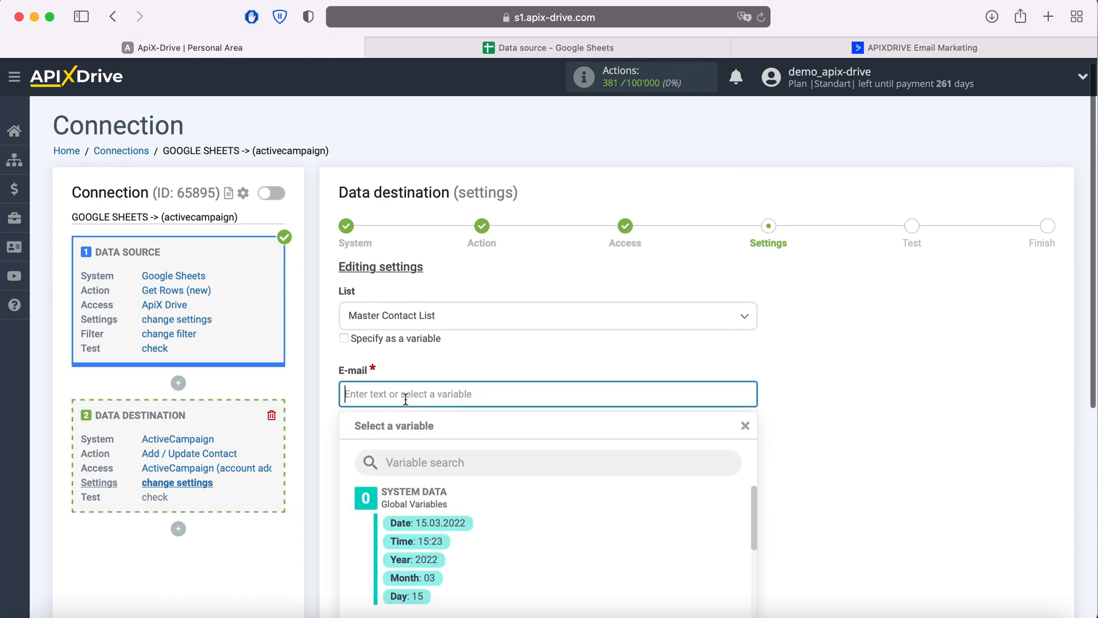
scroll(406, 399, "down", 5)
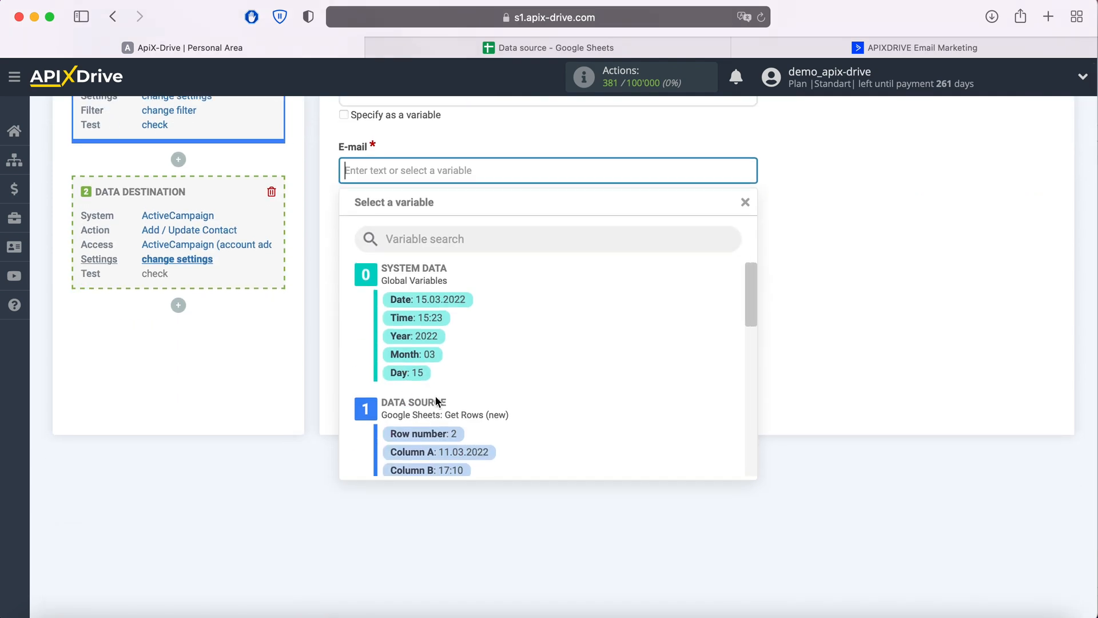
scroll(598, 383, "down", 3)
scroll(597, 381, "down", 1)
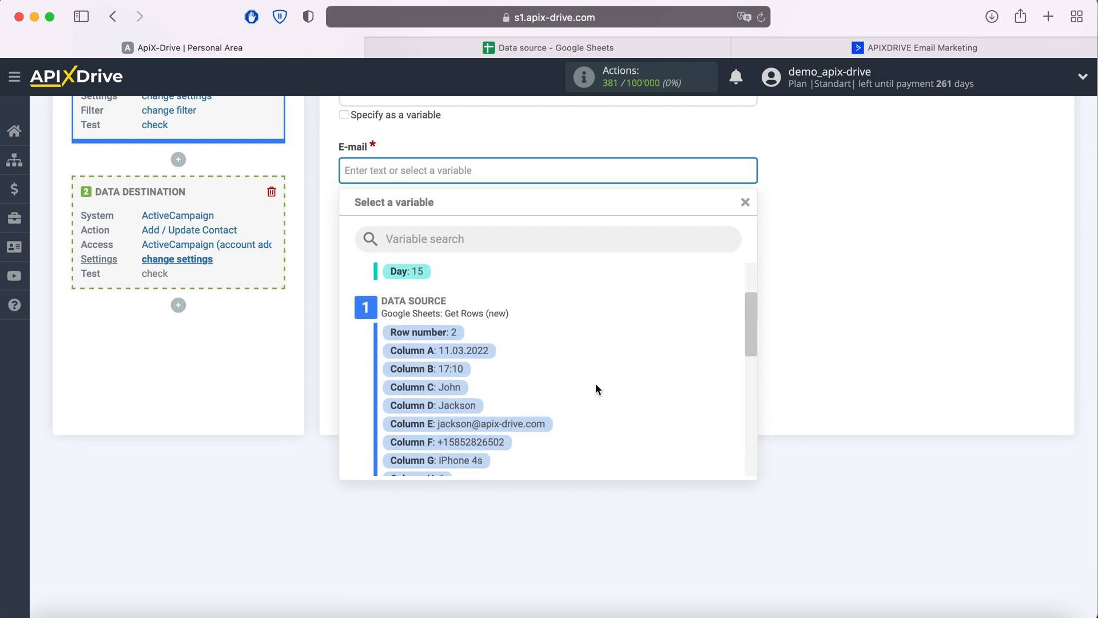
left_click(532, 424)
Map the First name field to Google Sheets Column C and the Last name field to Column D
left_click(408, 239)
scroll(556, 303, "down", 5)
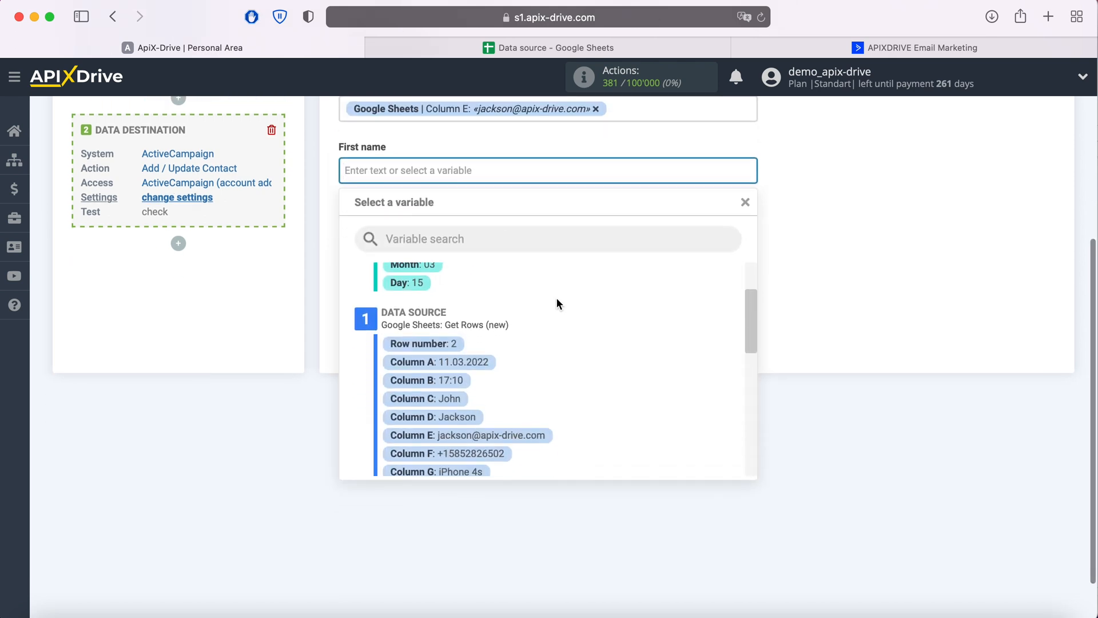
left_click(454, 386)
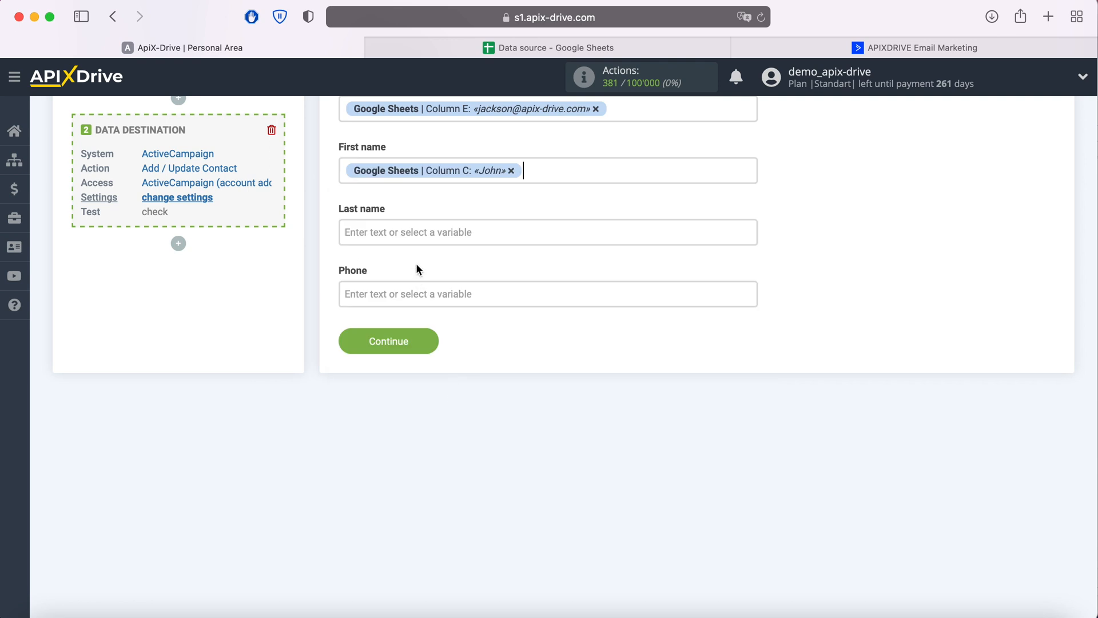
left_click(410, 229)
scroll(558, 330, "down", 5)
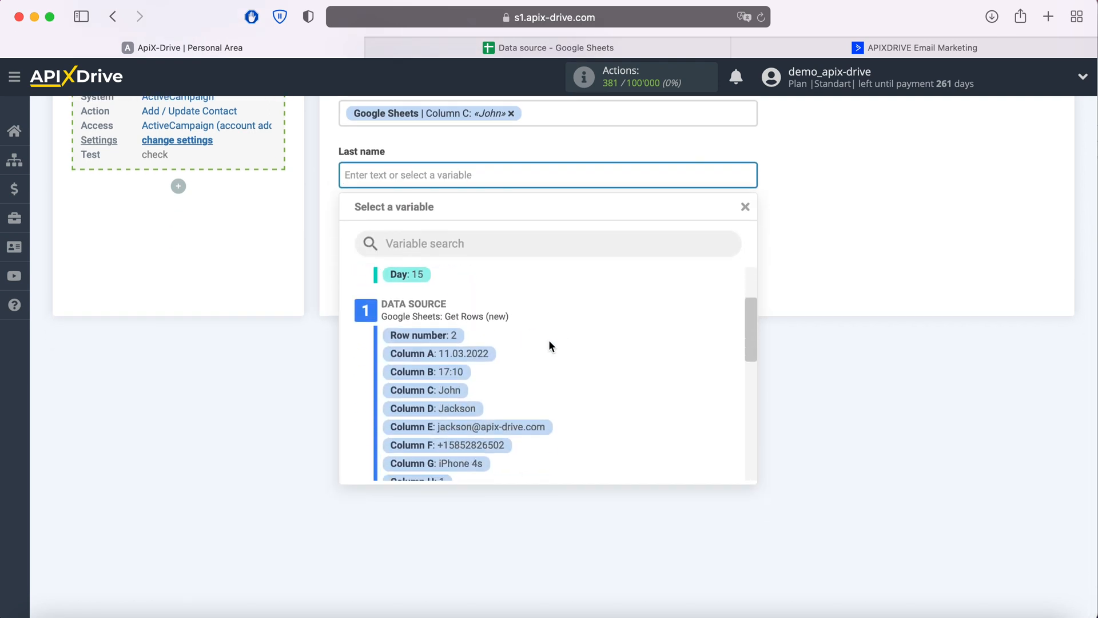
left_click(522, 411)
Map the Phone field to Google Sheets Column F and continue to the destination test stage
left_click(401, 236)
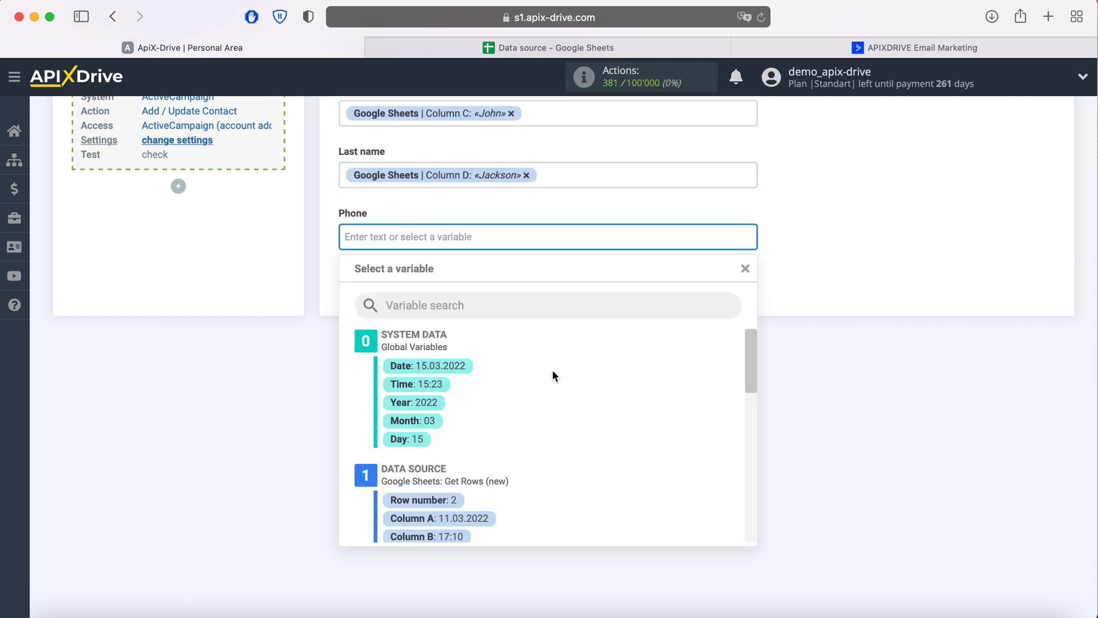
scroll(591, 366, "down", 3)
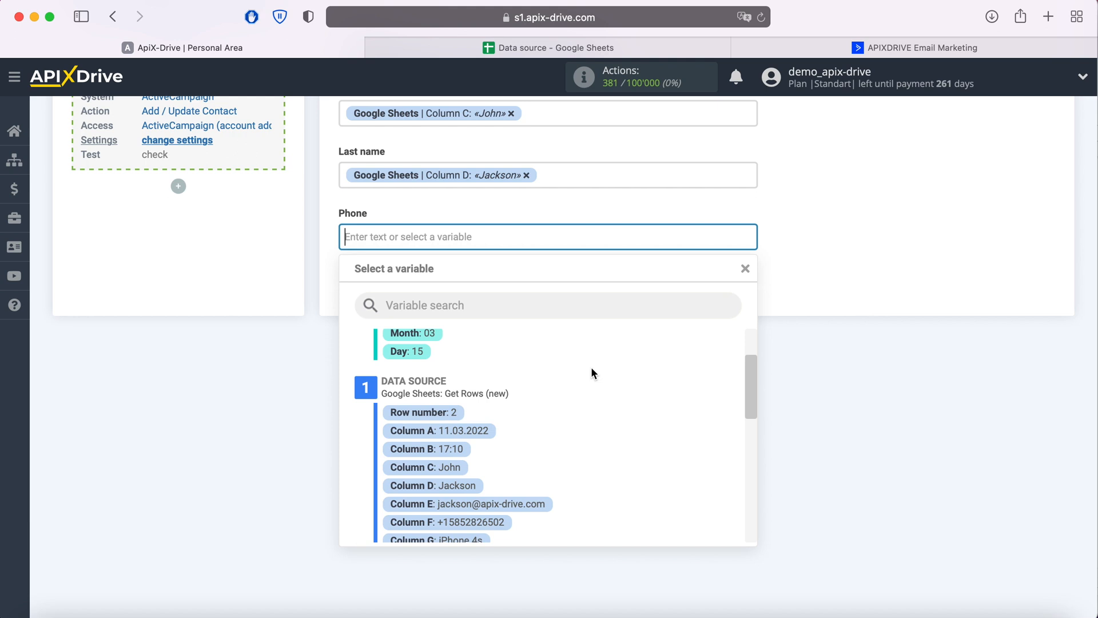
left_click(498, 521)
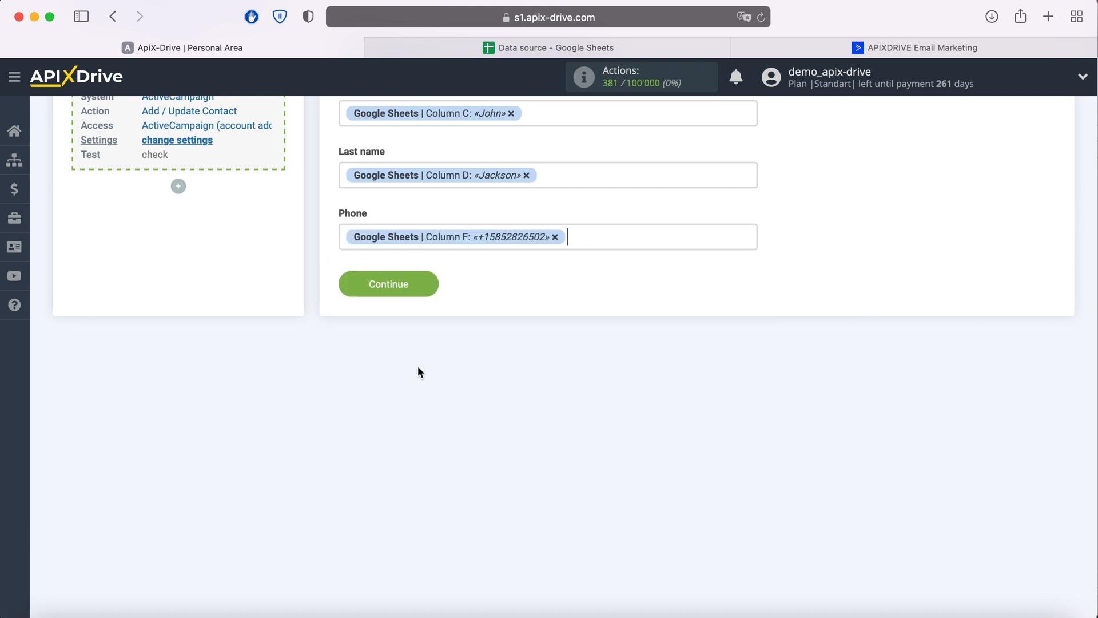
left_click(429, 285)
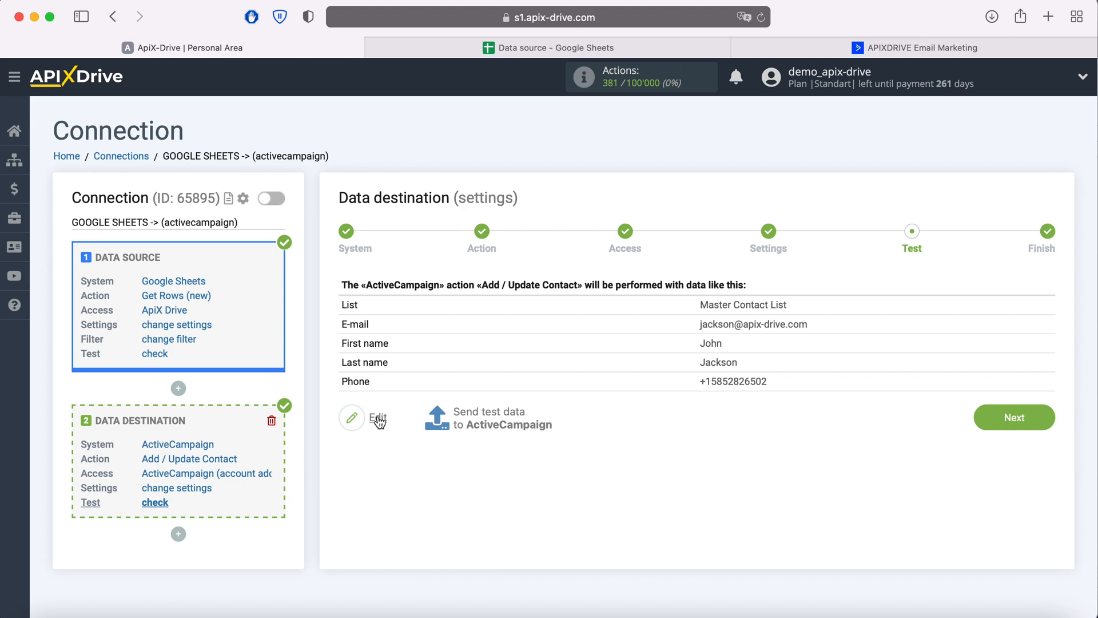
Send the test data to ActiveCampaign and open the transferred contact's record in ActiveCampaign's Contacts
left_click(493, 415)
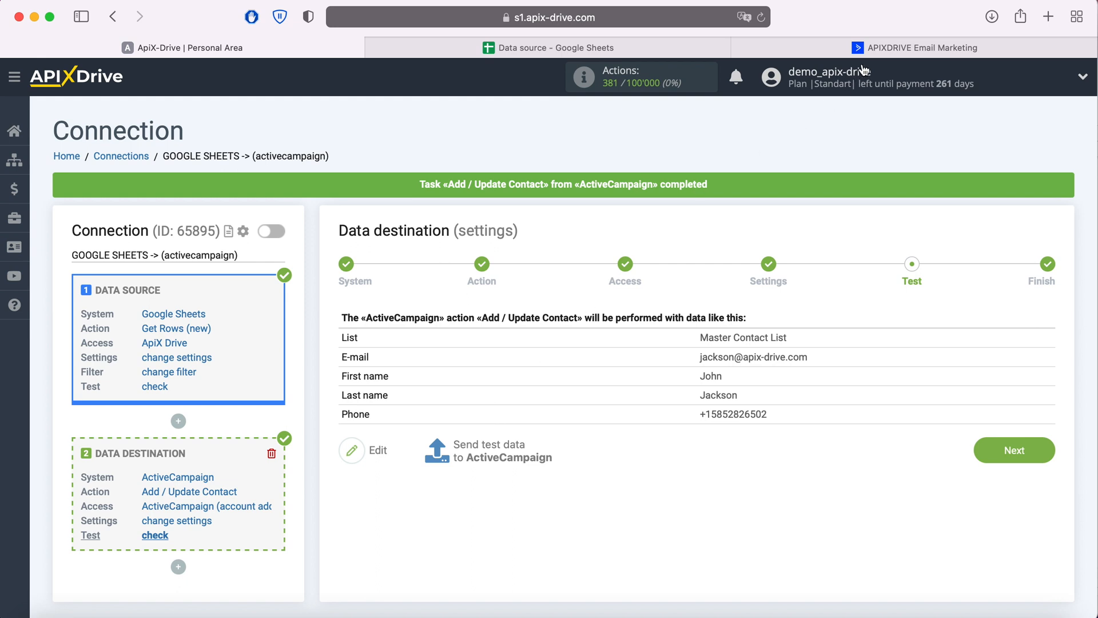
left_click(916, 48)
left_click(69, 207)
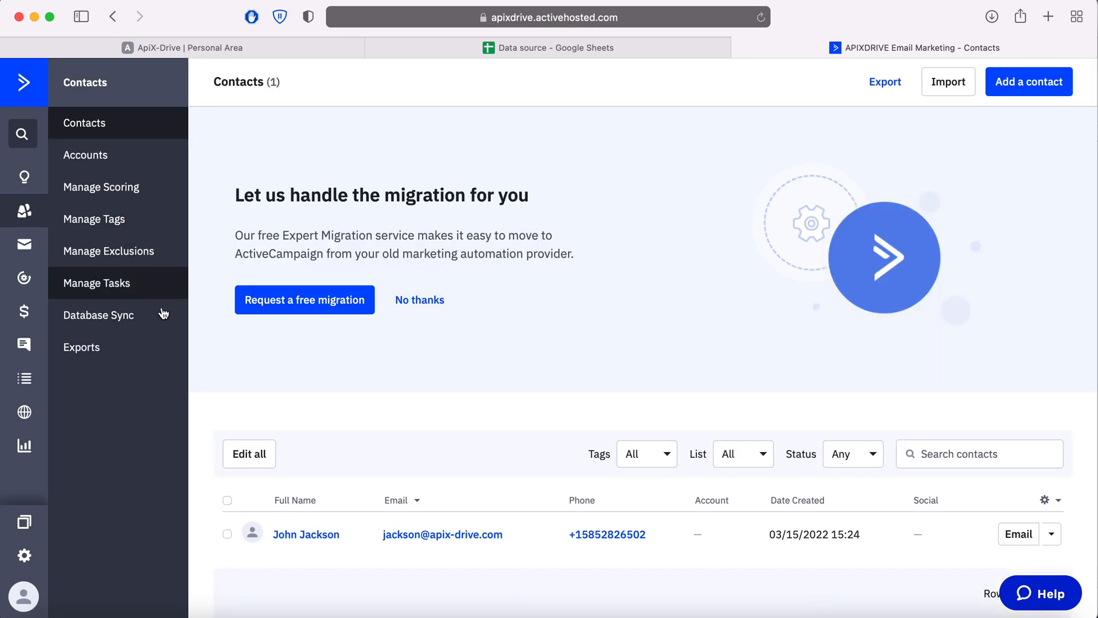
left_click(308, 532)
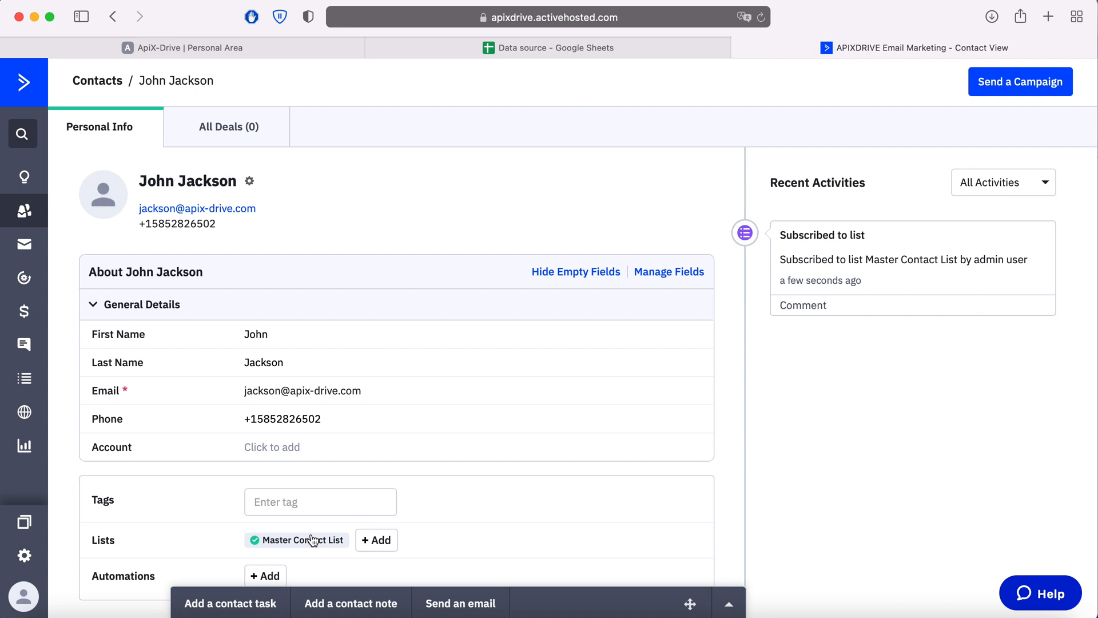
Switch back to ApiX-Drive, finish the data destination setup and enable automatic updates for the connection
left_click(147, 47)
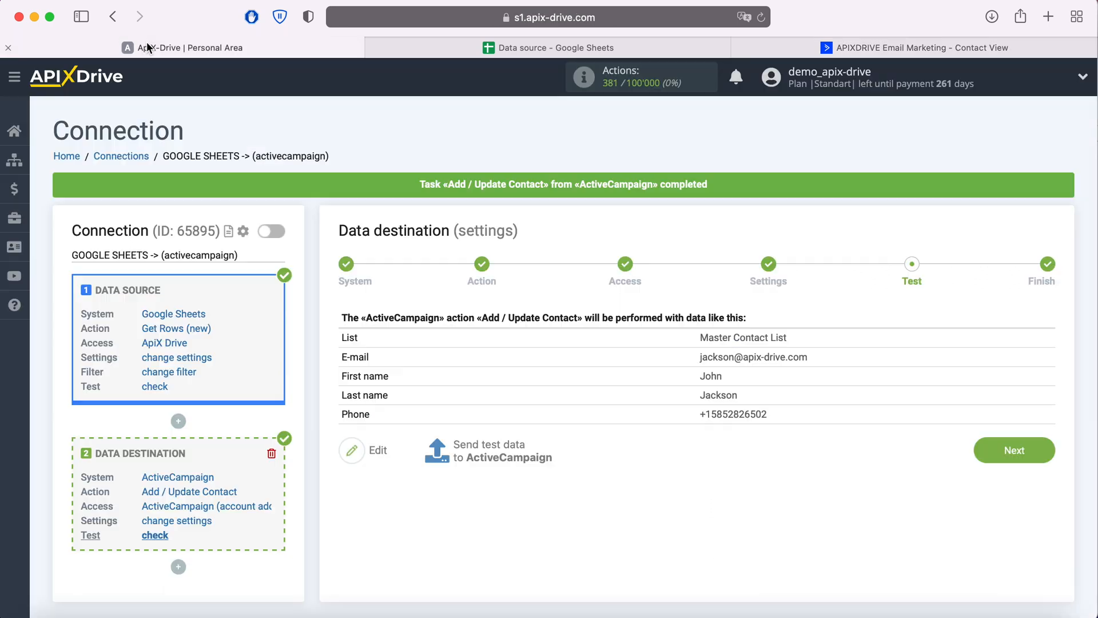
left_click(1014, 449)
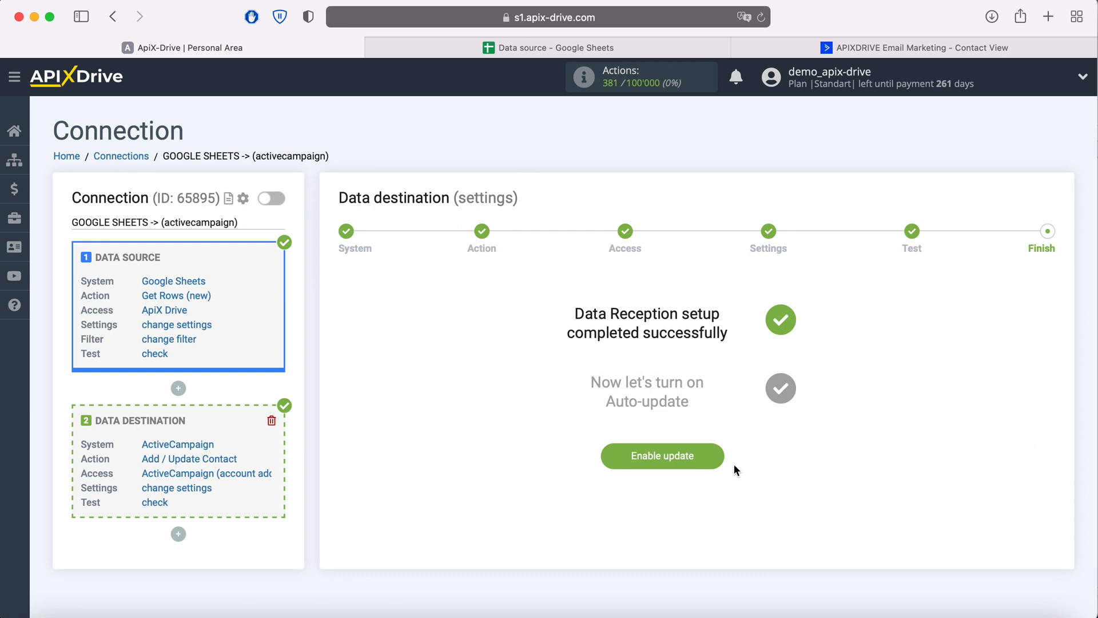
left_click(701, 454)
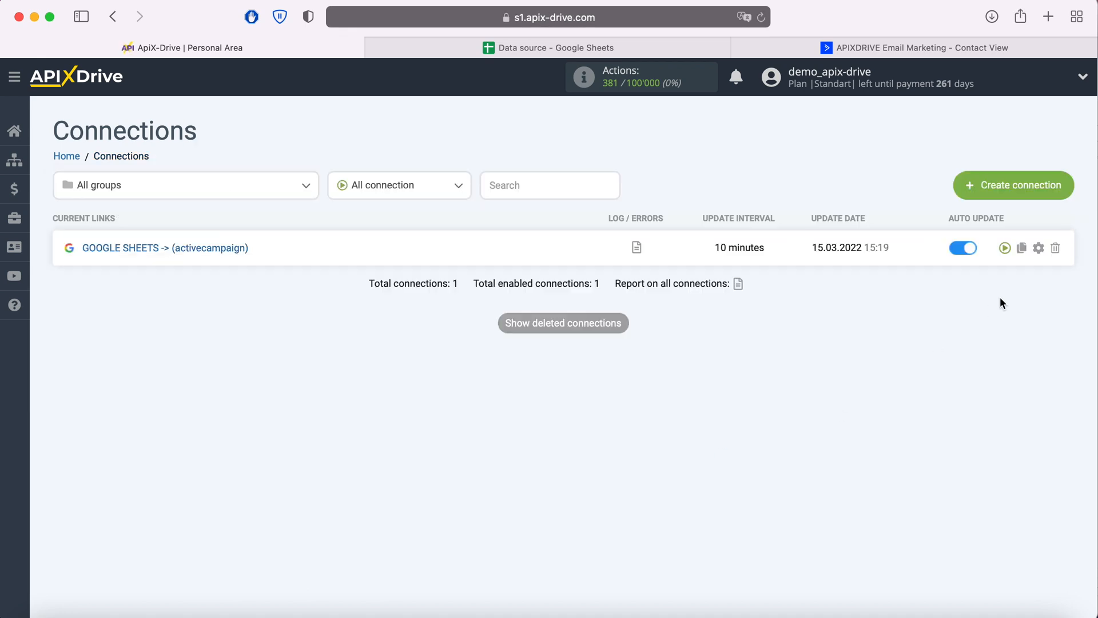
Set the update interval of the Google Sheets to ActiveCampaign connection to 5 minutes and save its setup
left_click(1039, 248)
left_click(647, 357)
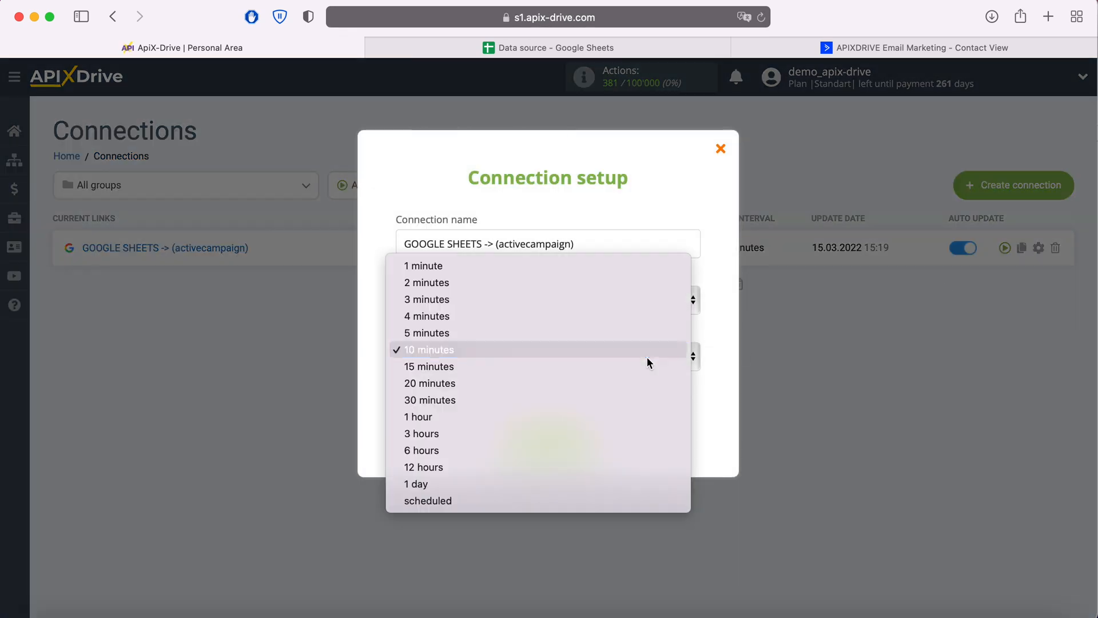
left_click(595, 333)
left_click(589, 442)
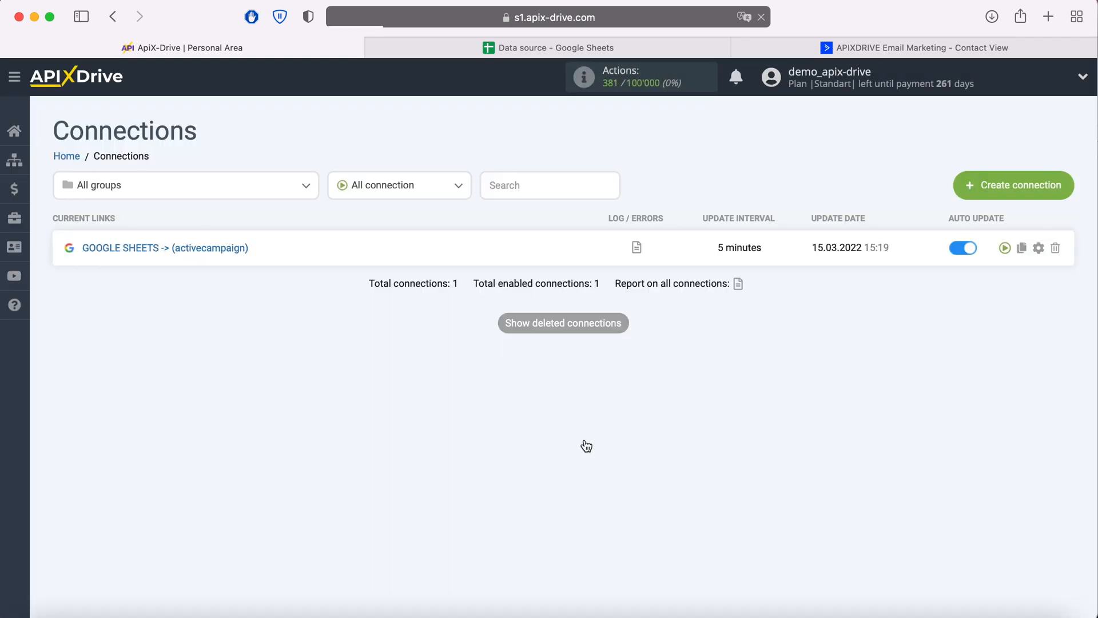